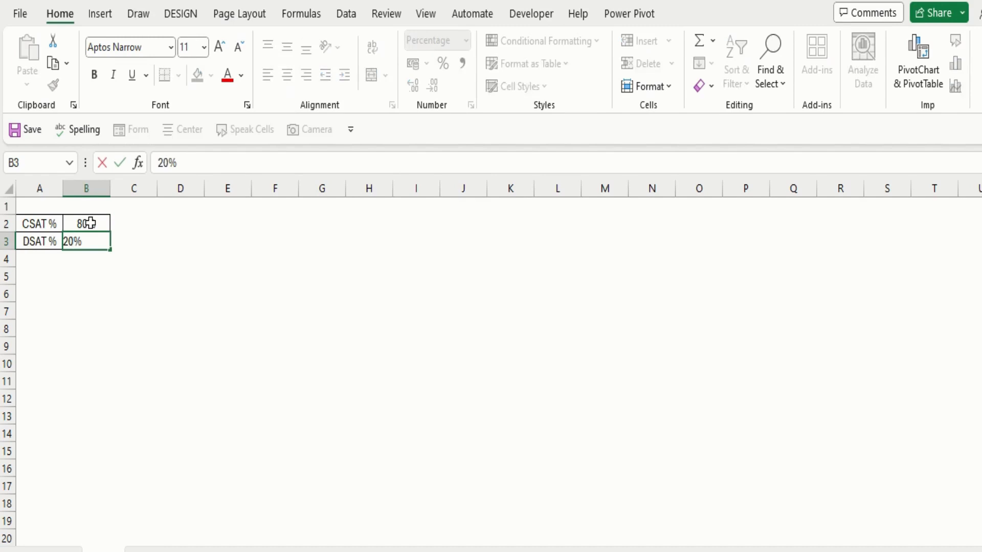
Calculate the CSAT % remainder in cell C2 with the formula =1-B2.
click(90, 223)
key(Right)
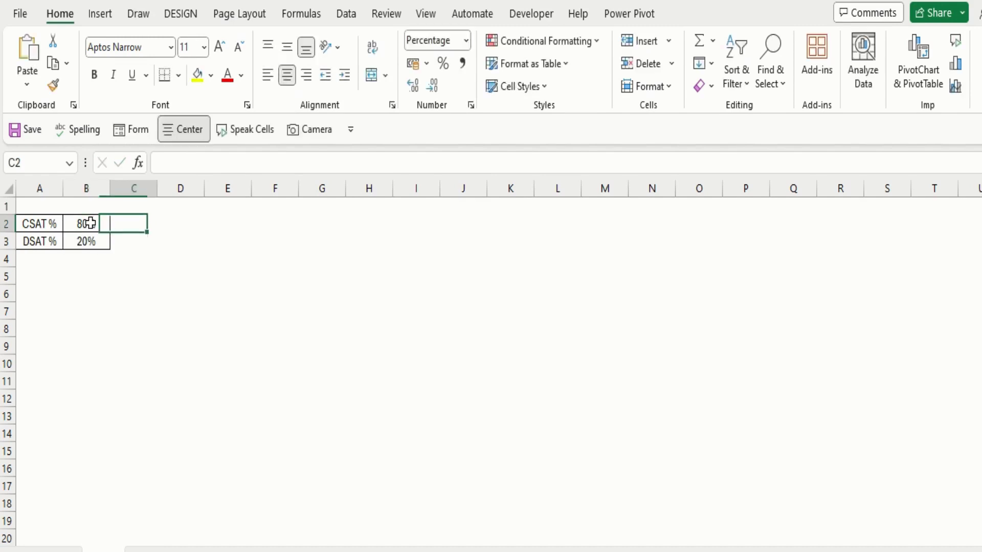
text(=)
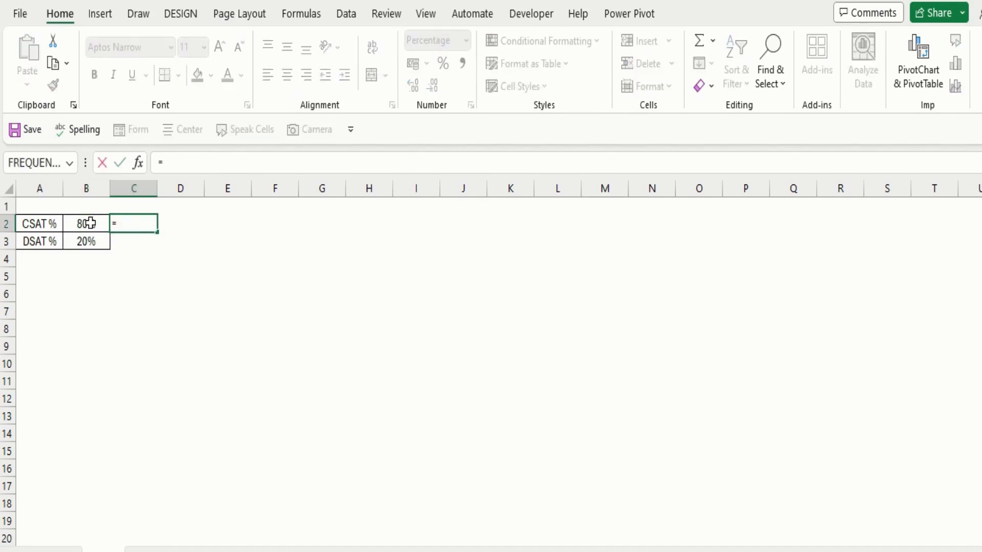
text(1-)
click(90, 223)
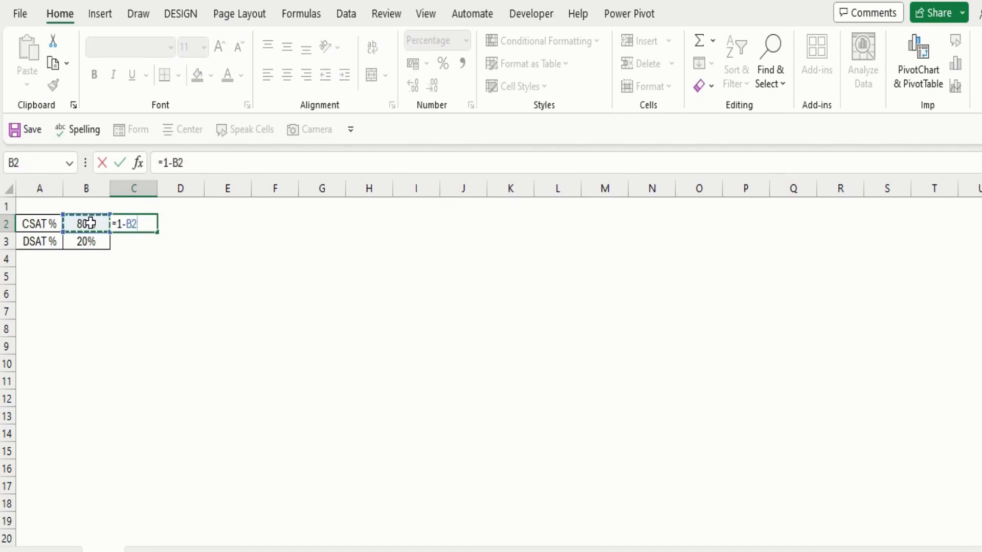
key(Return)
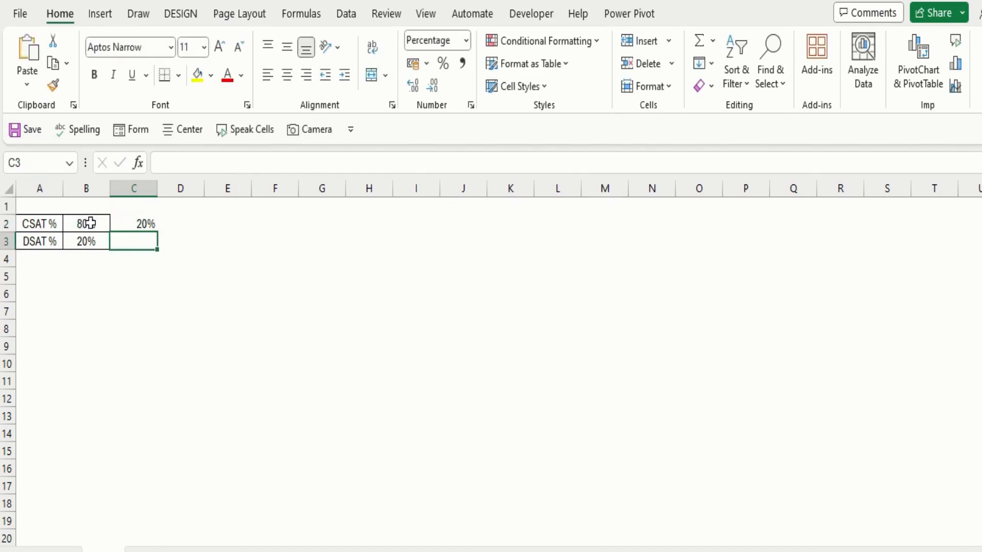
Calculate the DSAT % remainder in cell C3 with the formula =1-B3.
text(=1-)
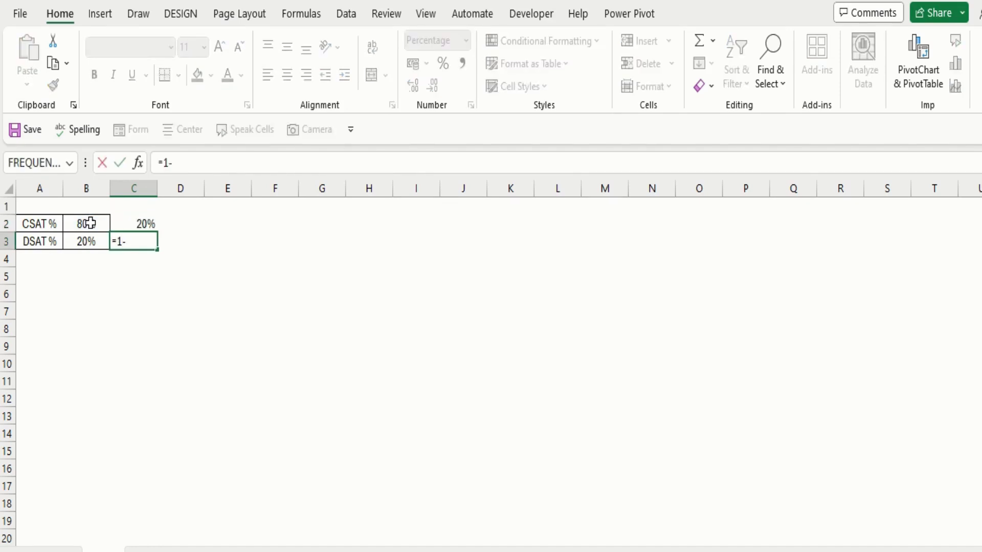
key(Left)
key(Return)
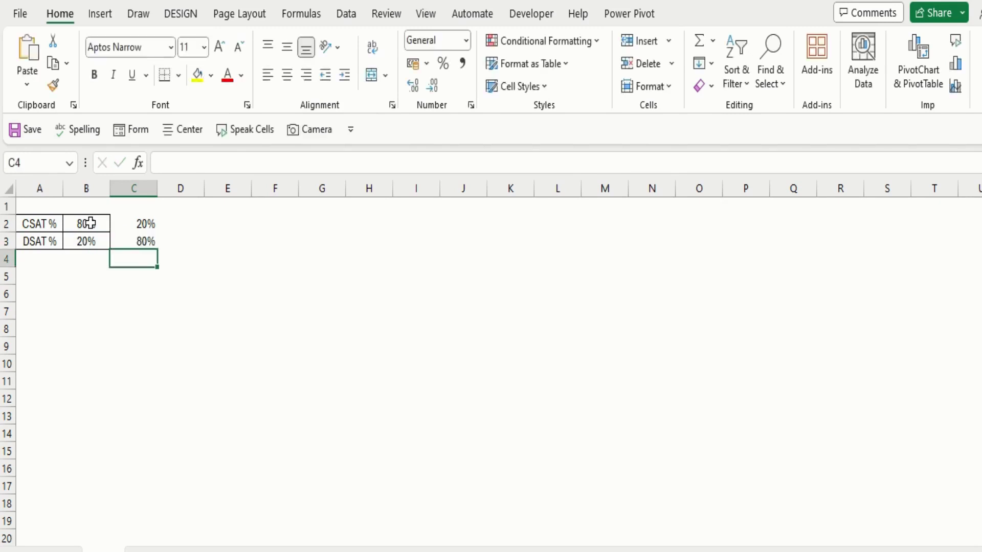
Replace the CSAT % value in B2 with the formula =100%-B3.
click(97, 223)
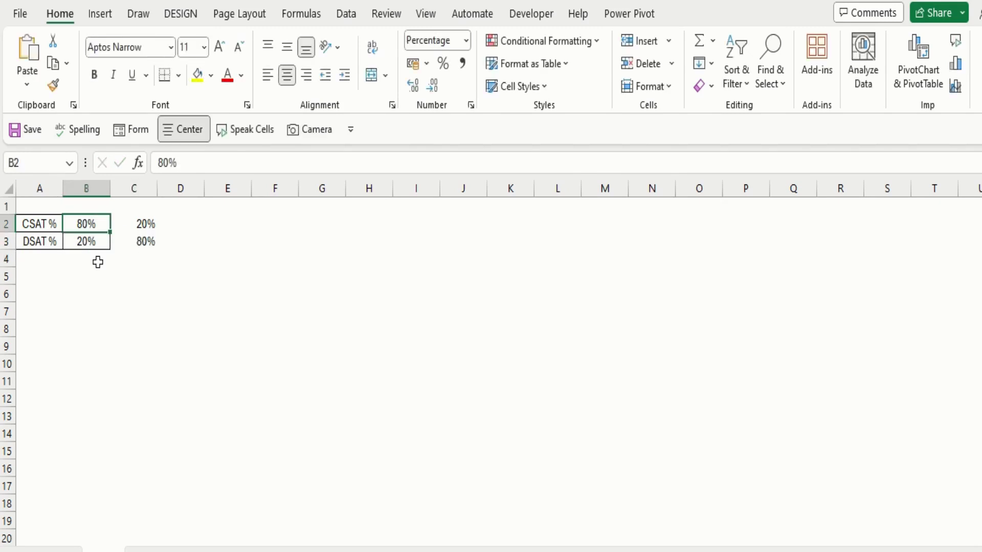
text(=)
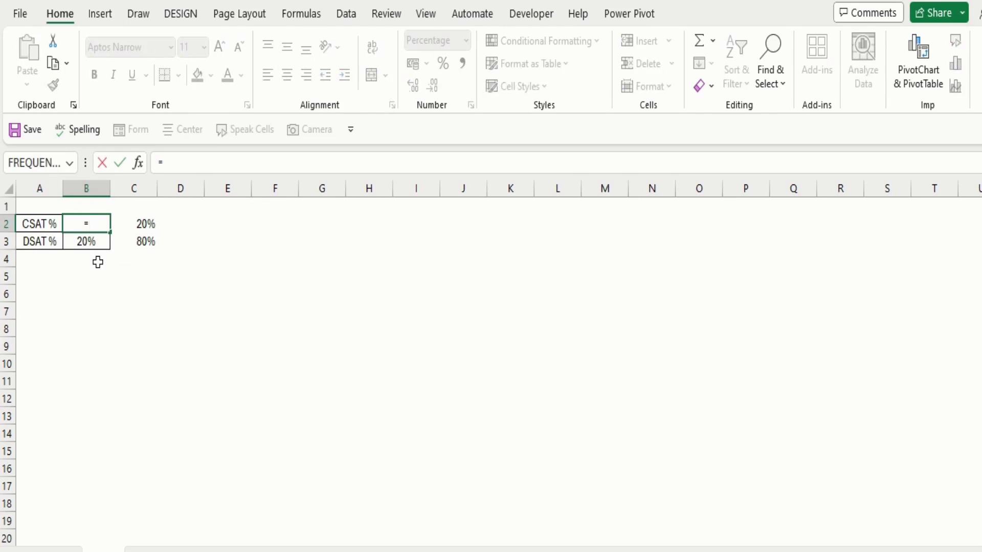
text(100)
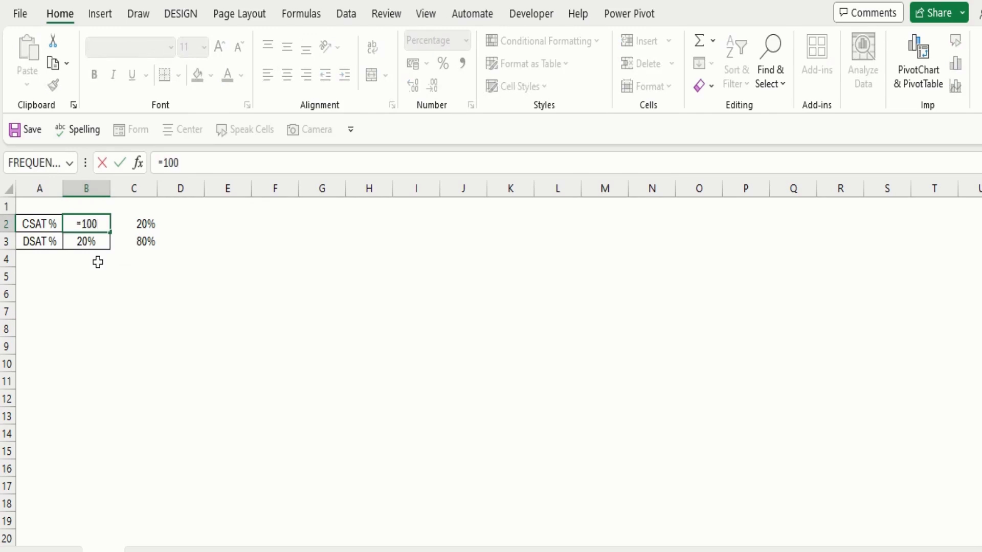
text(%-)
click(98, 246)
key(Return)
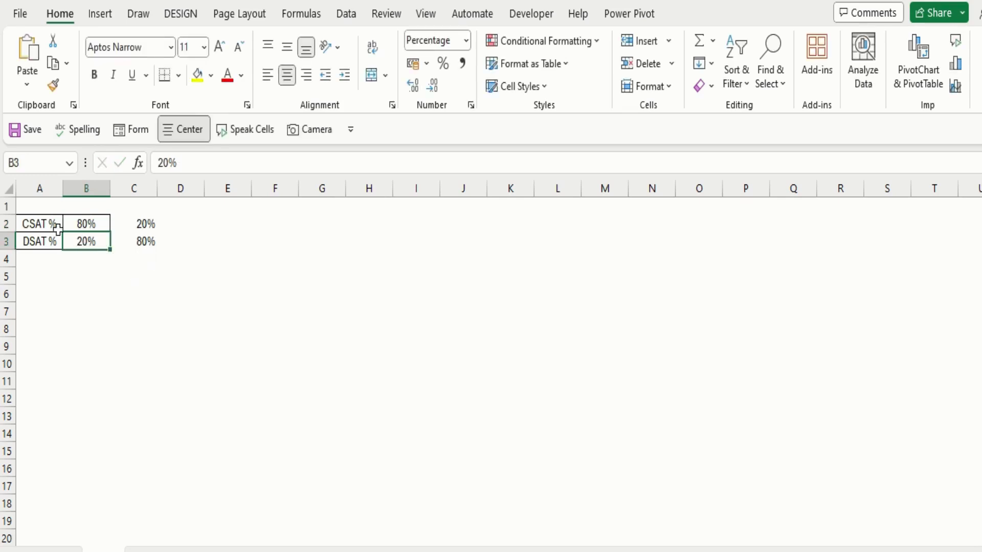
Insert a doughnut chart from the CSAT and DSAT data in A2:C3.
click(37, 223)
key(shift+Right)
key(shift+Right)
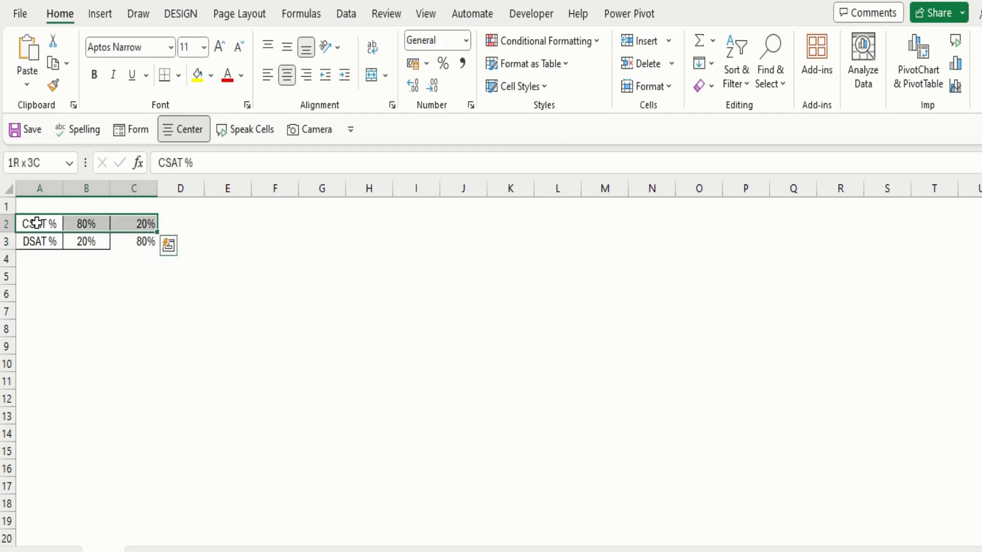
key(shift+Down)
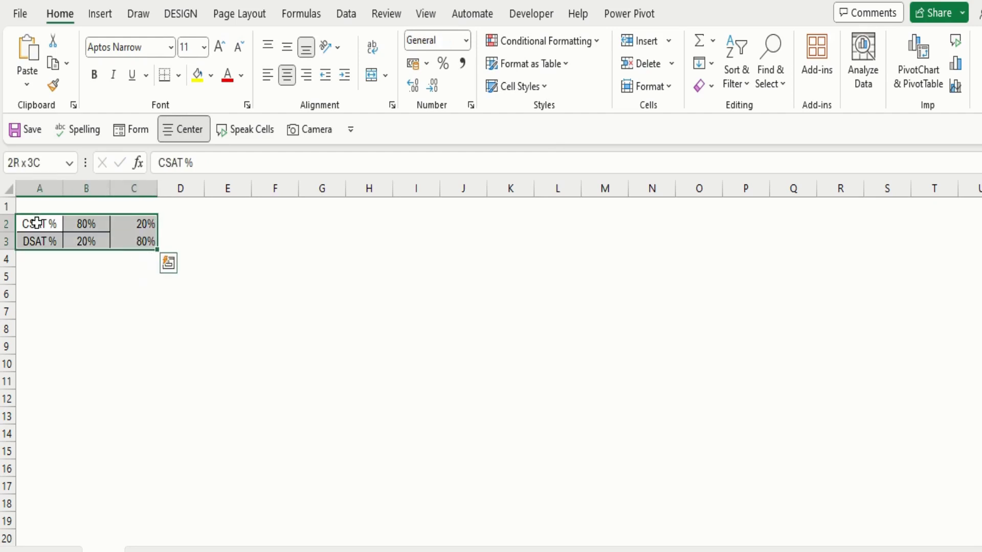
click(101, 16)
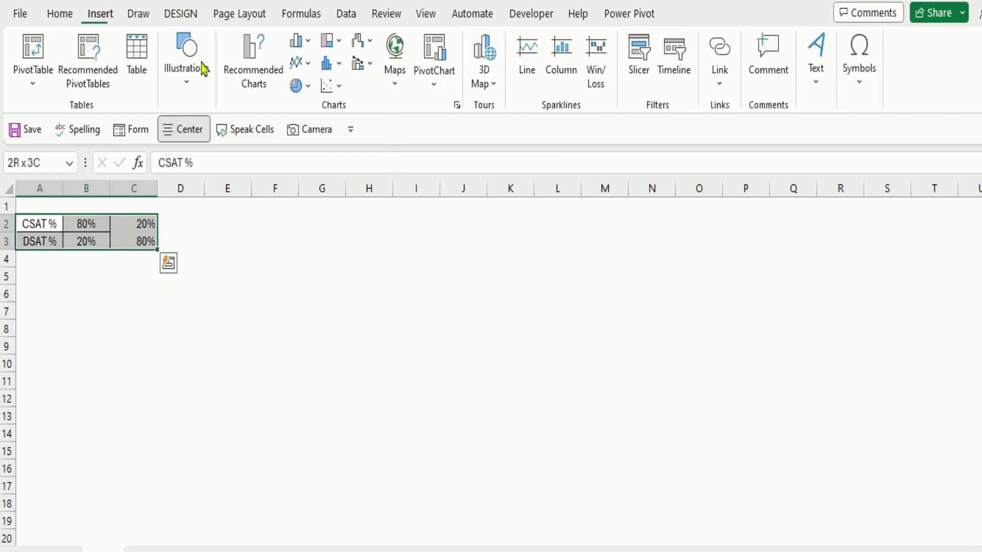
click(307, 88)
click(321, 308)
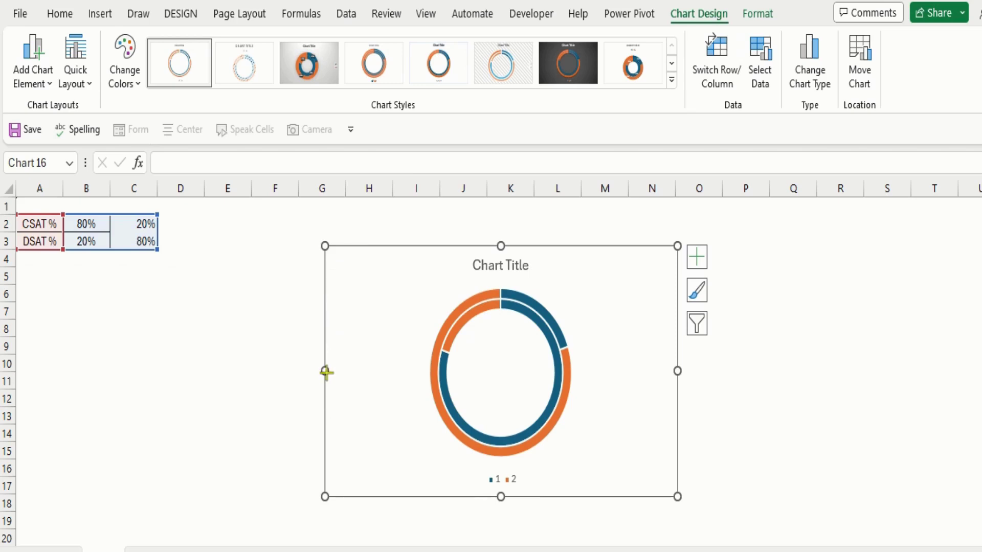
Shrink the doughnut chart's width and height slightly and delete its legend.
drag(325, 370, 408, 370)
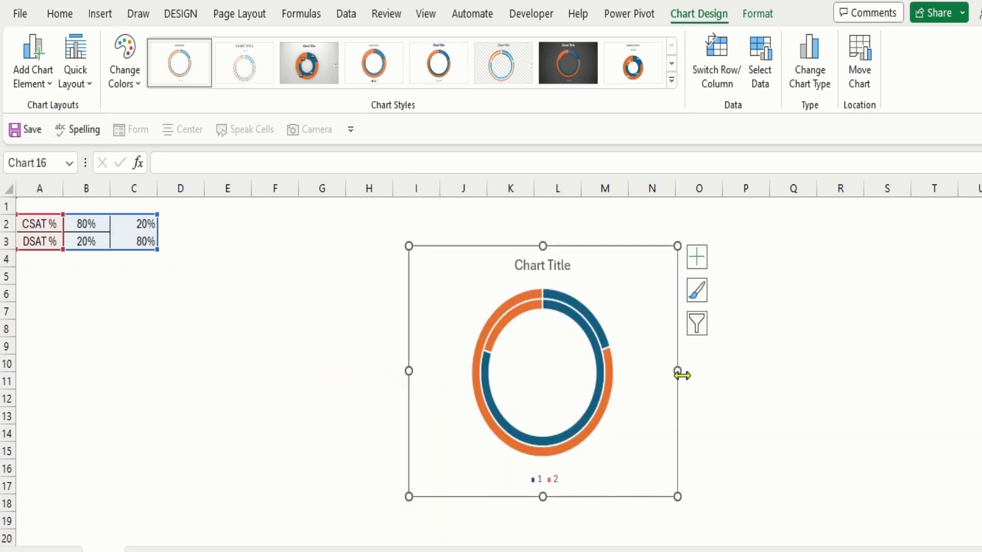
drag(678, 371, 643, 377)
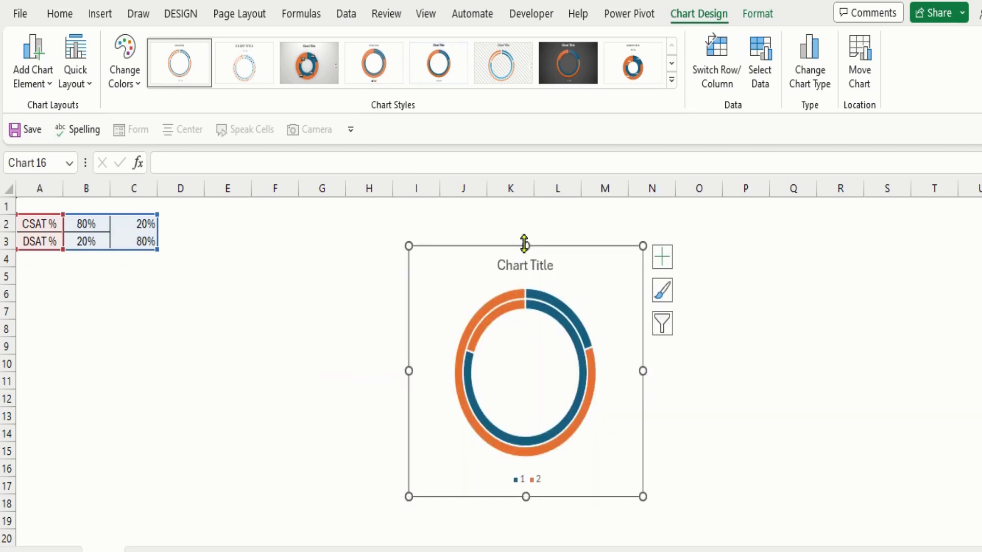
drag(525, 248, 526, 265)
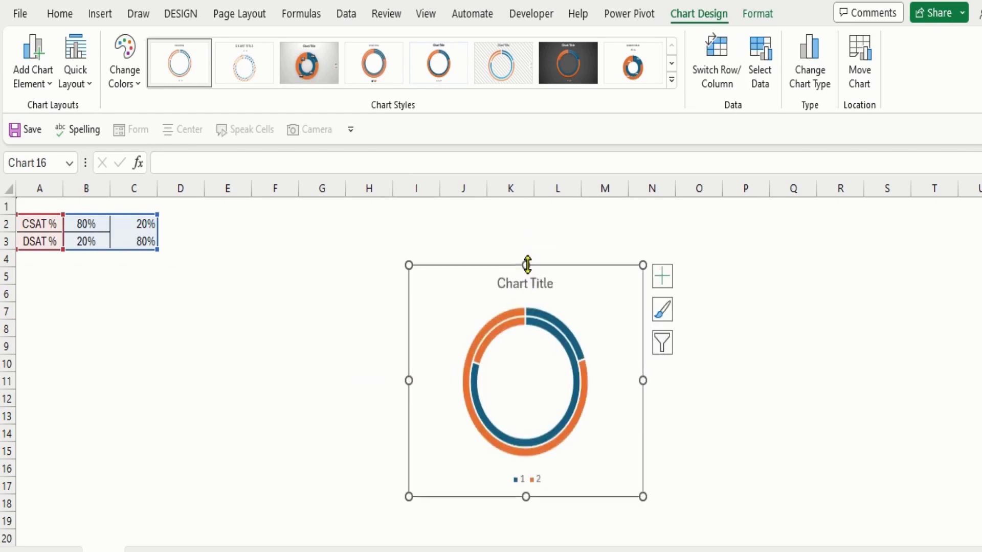
click(532, 481)
key(Delete)
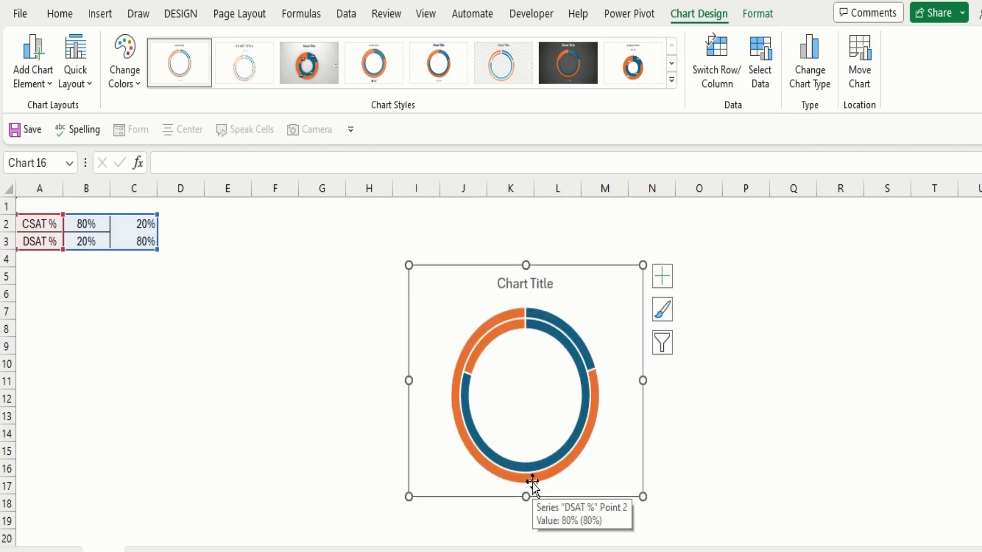
Change the combination chart settings so the DSAT % doughnut series is plotted on the secondary axis.
click(591, 377)
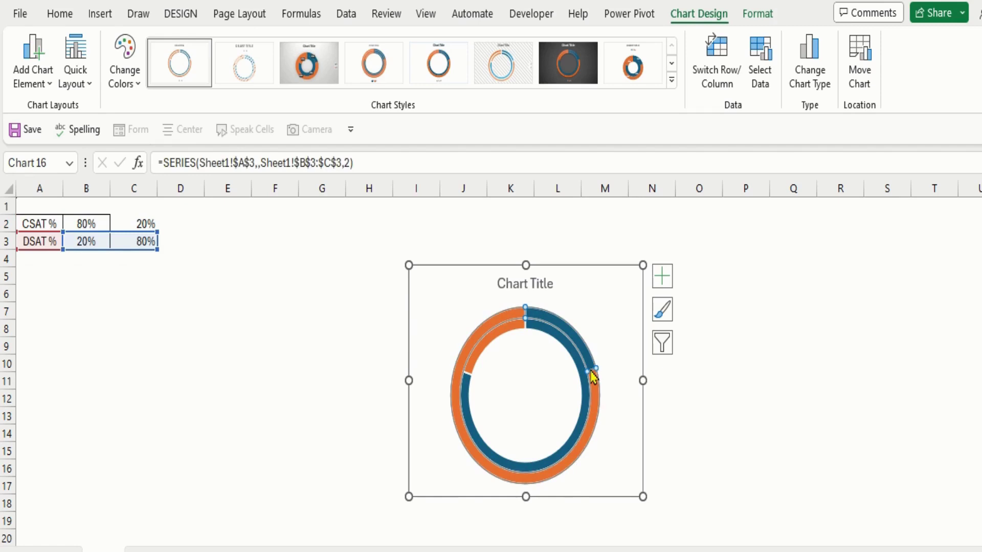
click(805, 82)
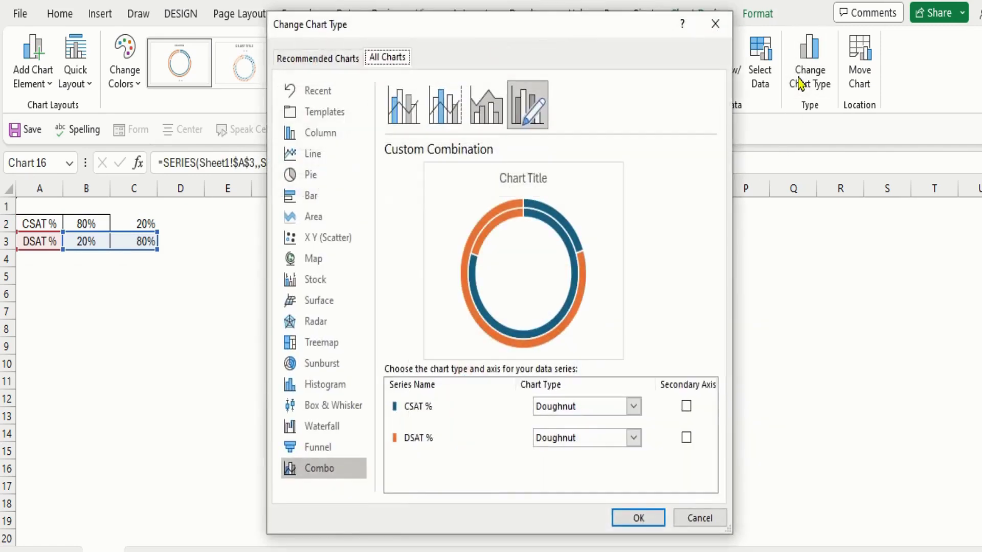
click(686, 438)
click(647, 519)
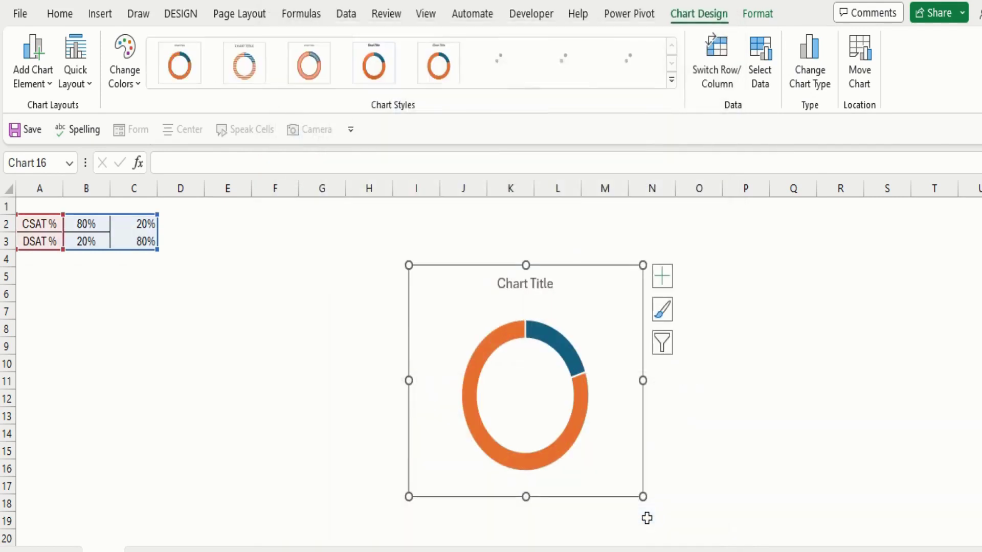
Edit the CSAT % series in the chart's data source, naming it CSAT% and setting its values to A2:C2.
click(573, 364)
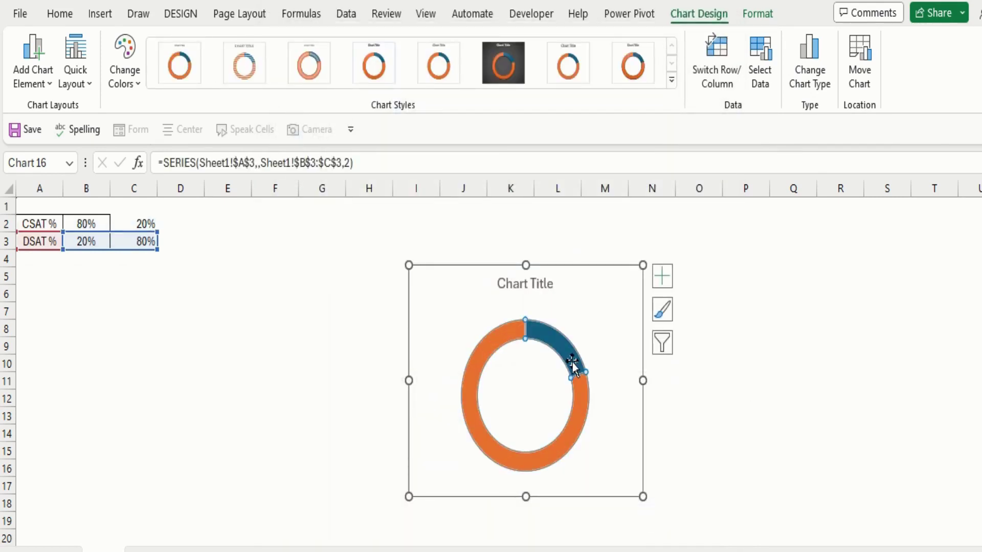
click(760, 88)
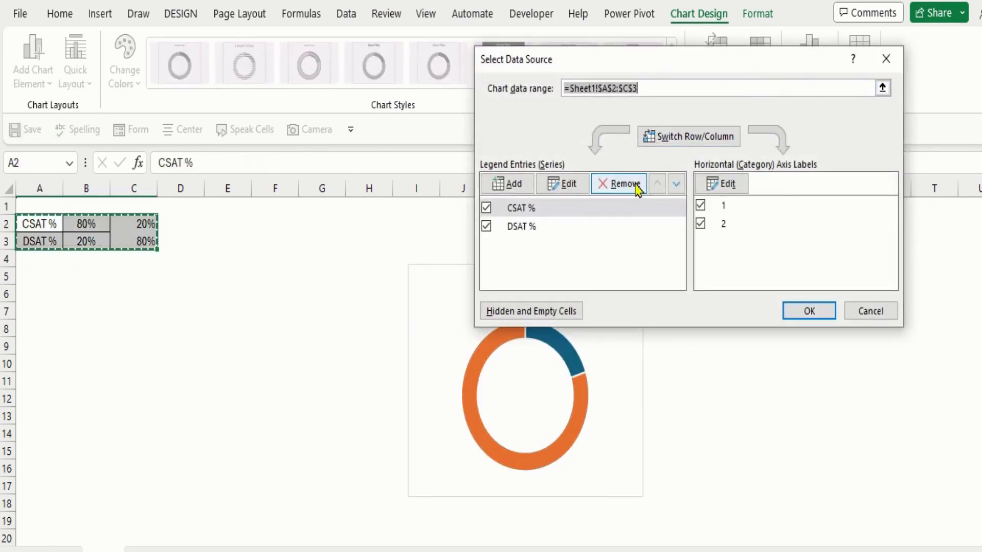
click(576, 192)
key(End)
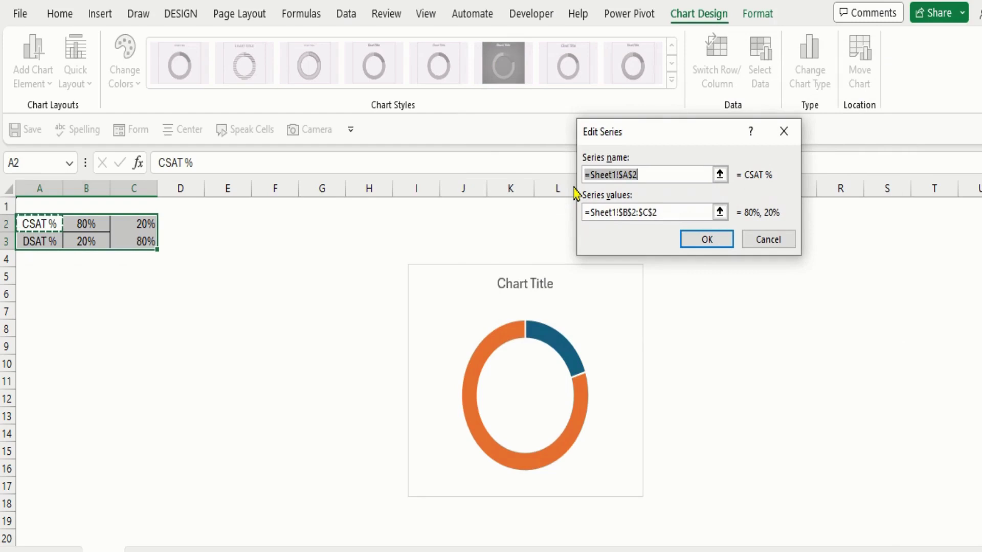
text(CSAT%)
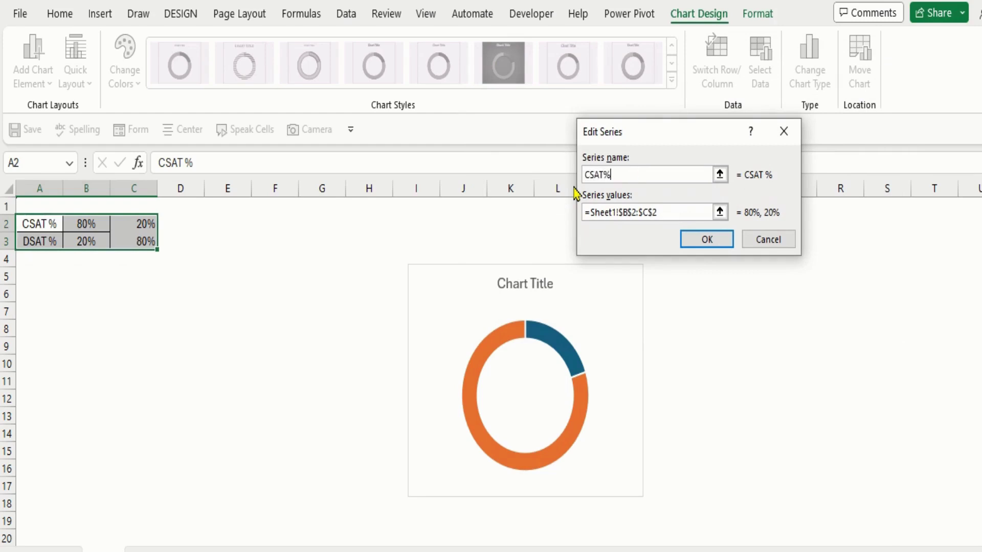
key(Tab)
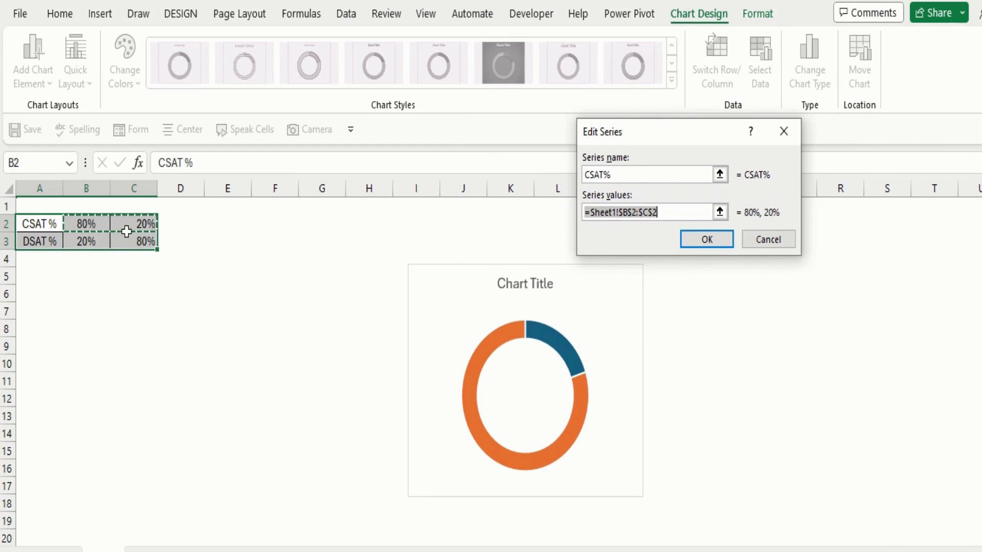
click(46, 225)
key(shift+Right)
key(shift+Right)
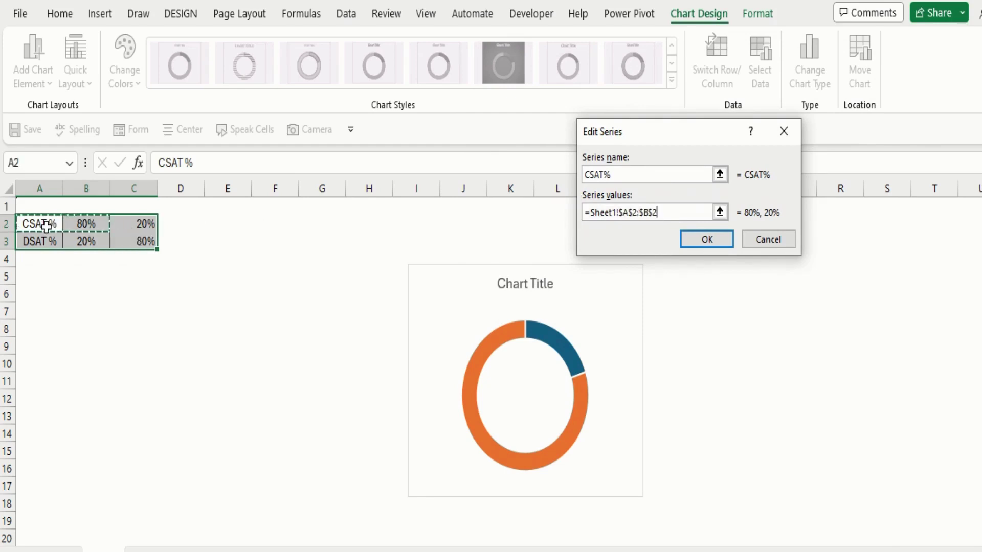
key(Return)
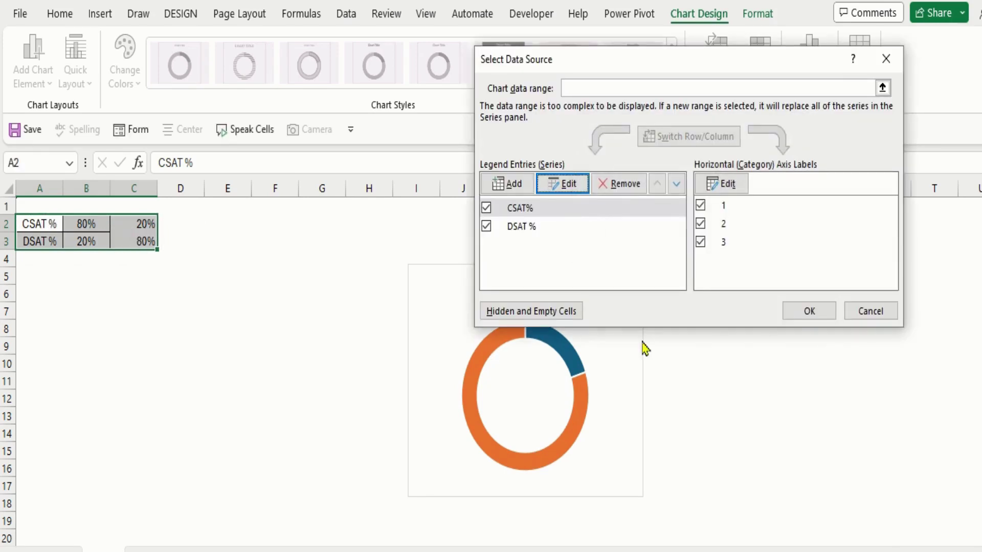
click(813, 312)
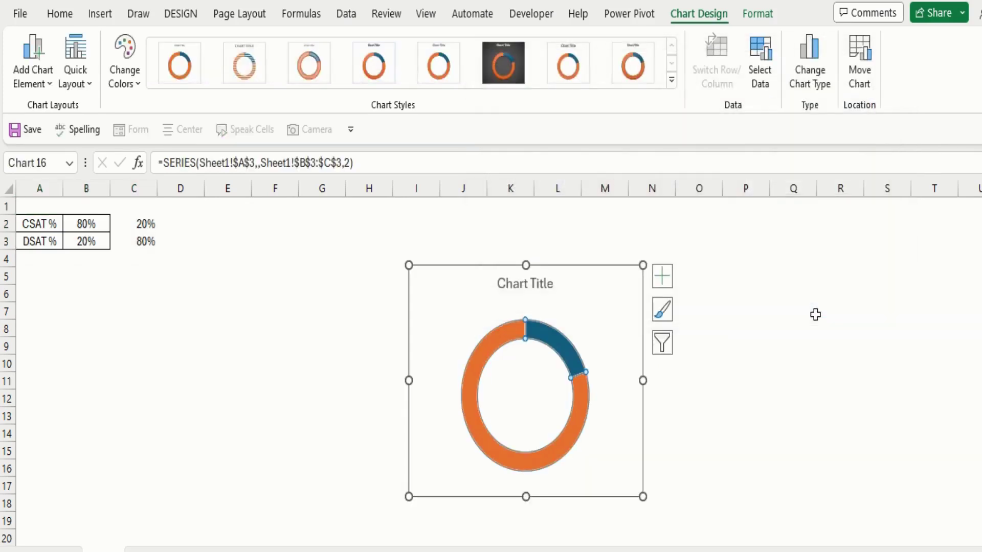
click(808, 364)
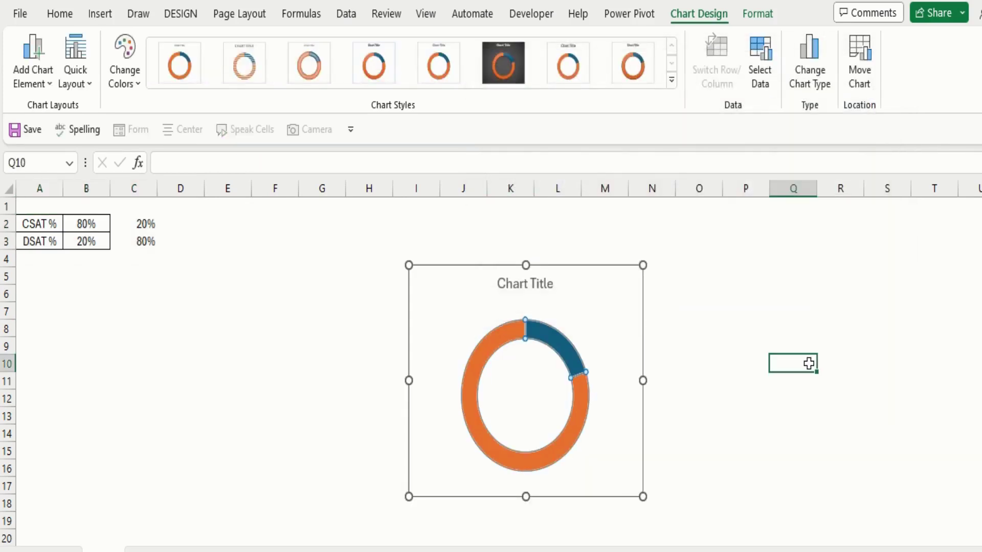
Give the large orange slice of the DSAT % doughnut a bright green solid fill.
double_click(486, 349)
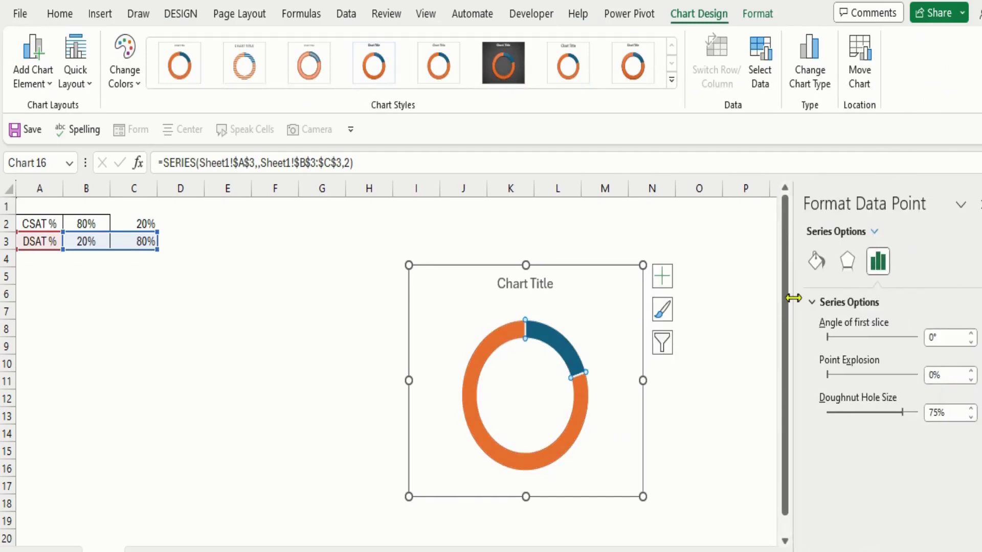
click(816, 261)
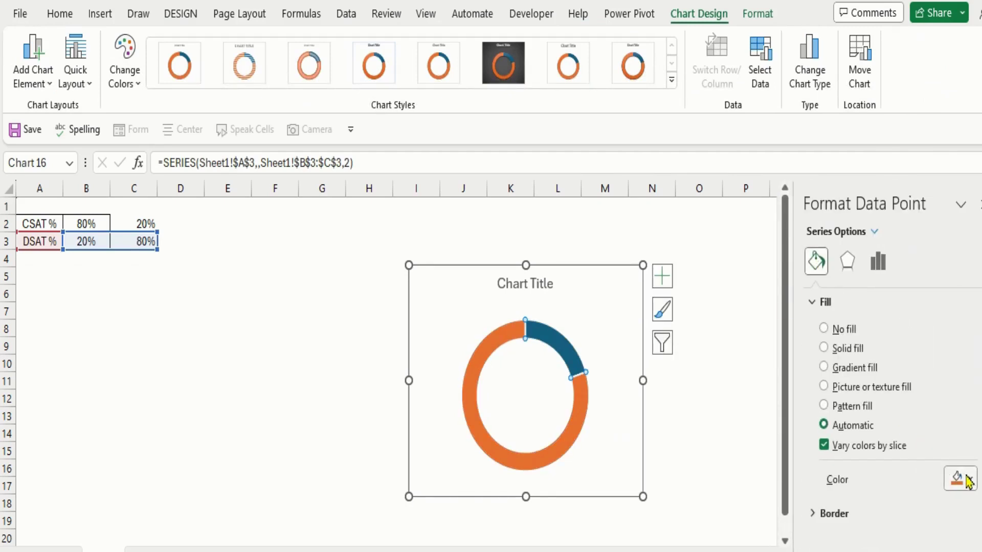
click(970, 481)
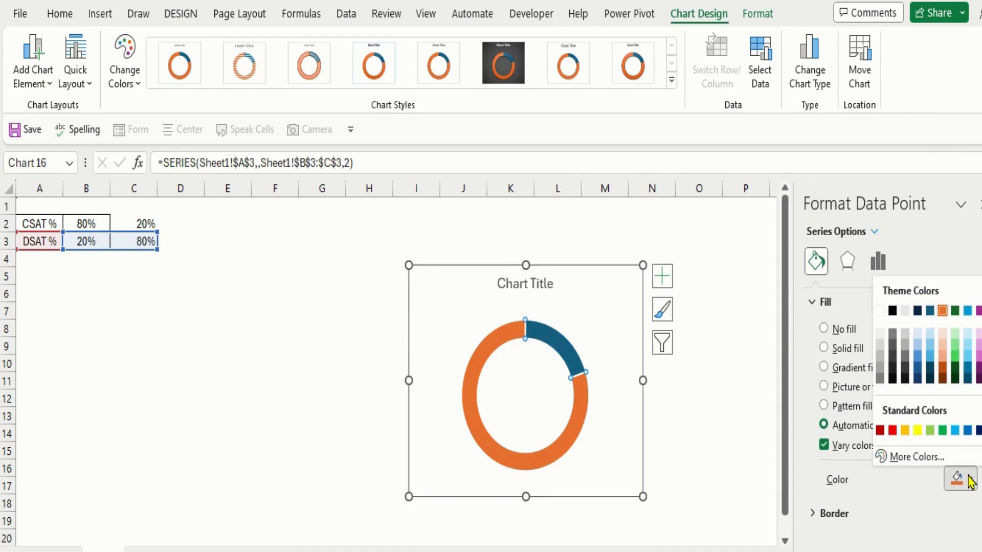
click(955, 356)
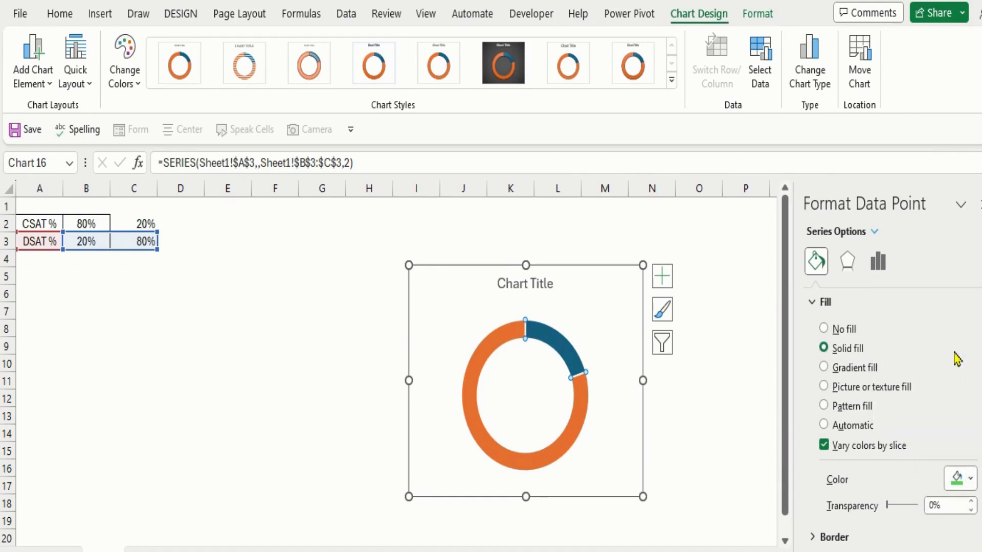
click(763, 384)
Give the small dark blue slice of the DSAT % doughnut a white solid fill.
click(573, 361)
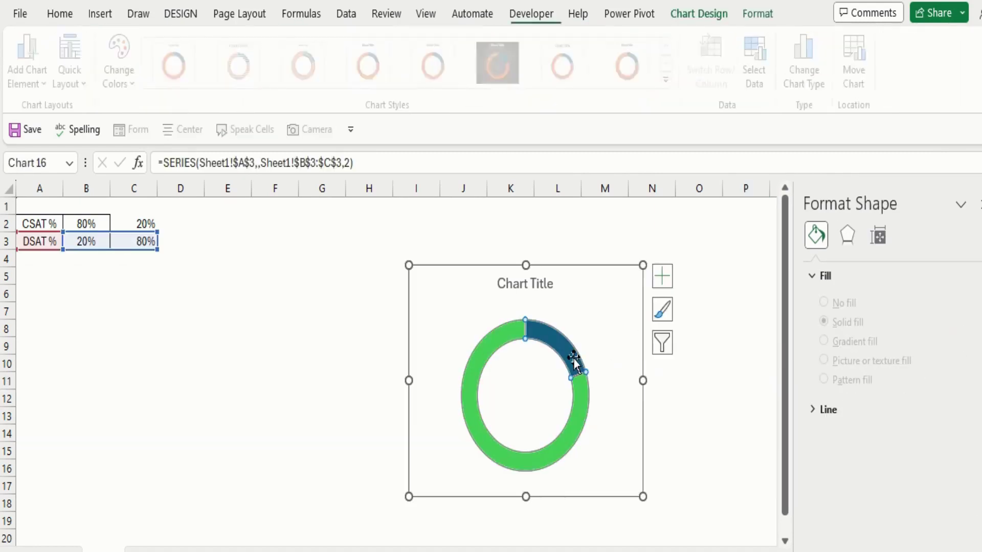
click(574, 362)
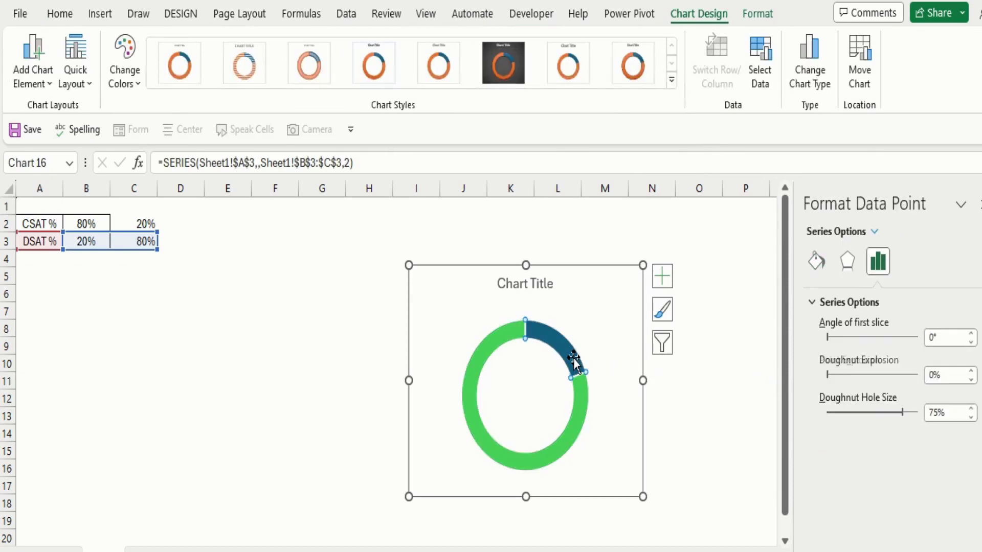
click(817, 276)
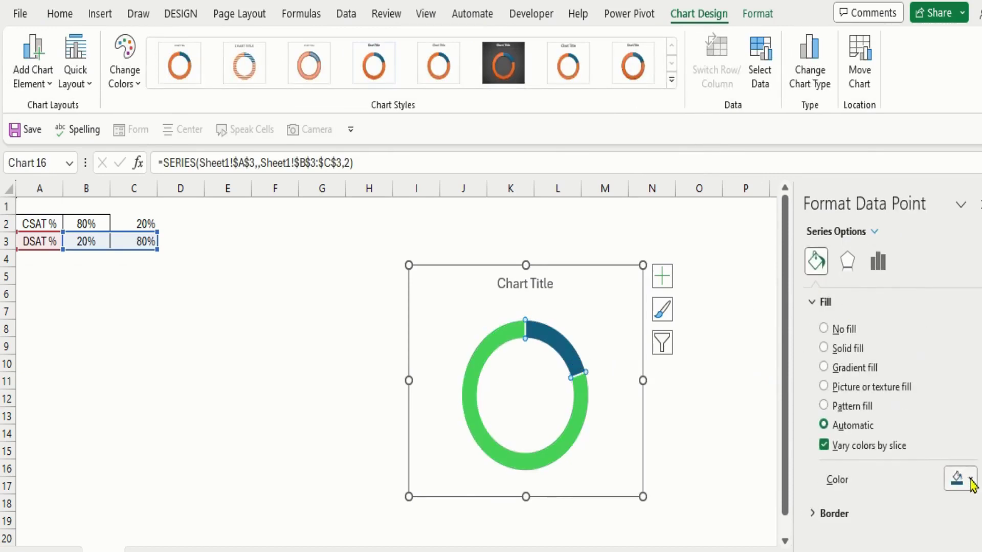
click(969, 478)
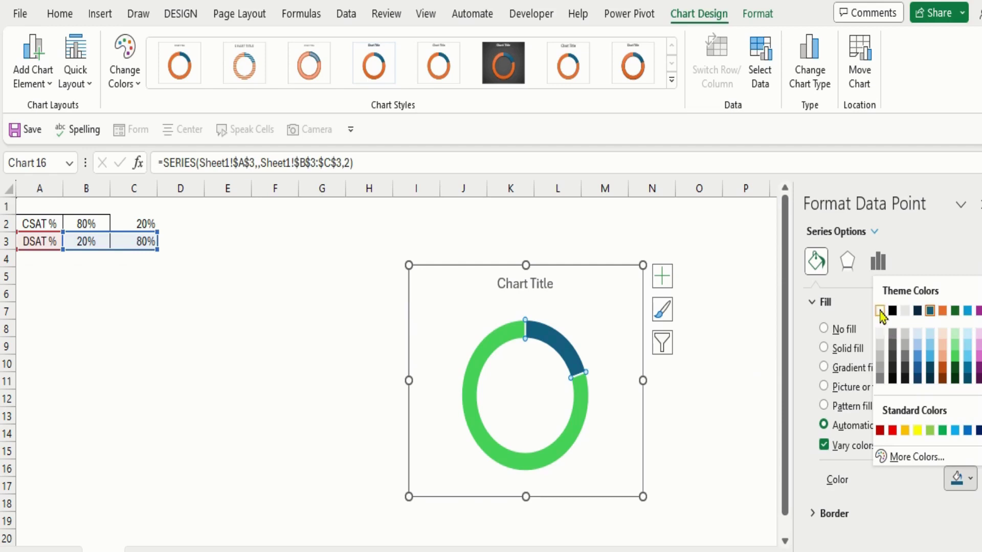
click(879, 310)
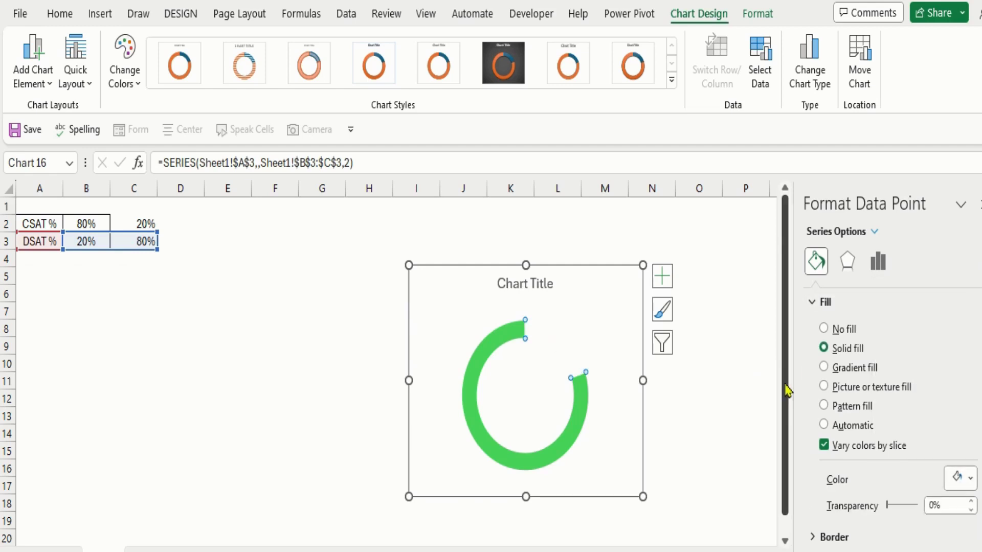
click(723, 395)
Apply the third shape-effect preset in the first row of presets to the whole DSAT % doughnut series.
click(578, 395)
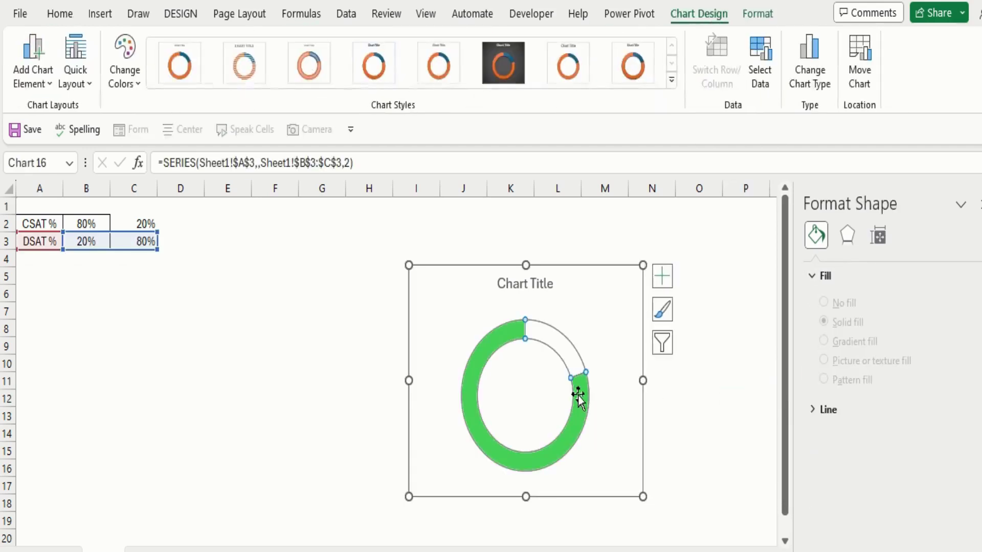
click(756, 17)
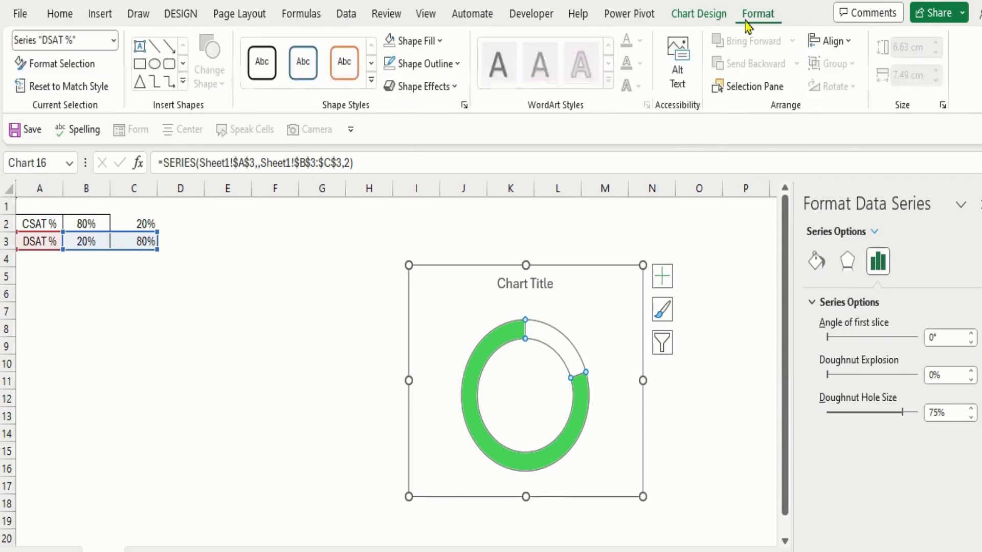
click(456, 87)
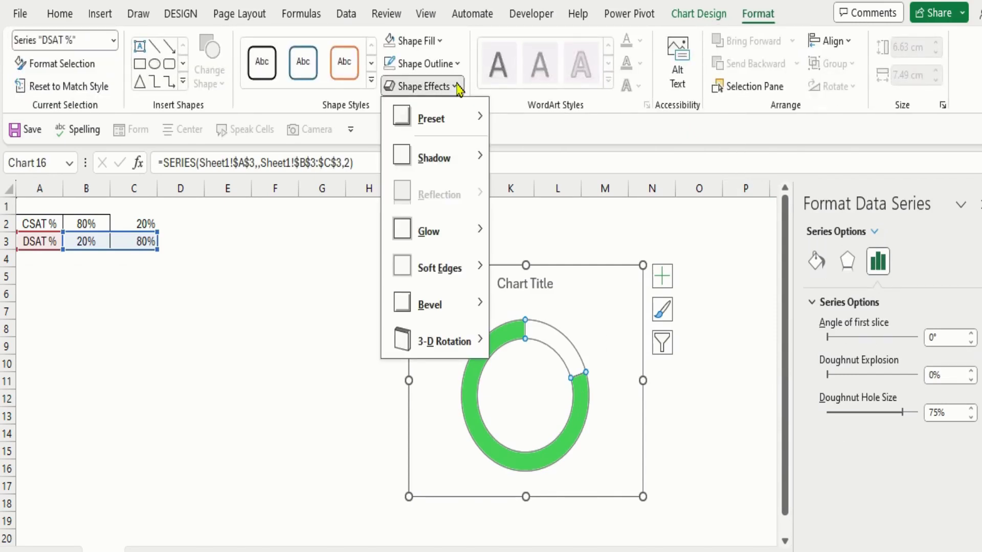
mouse_move(468, 117)
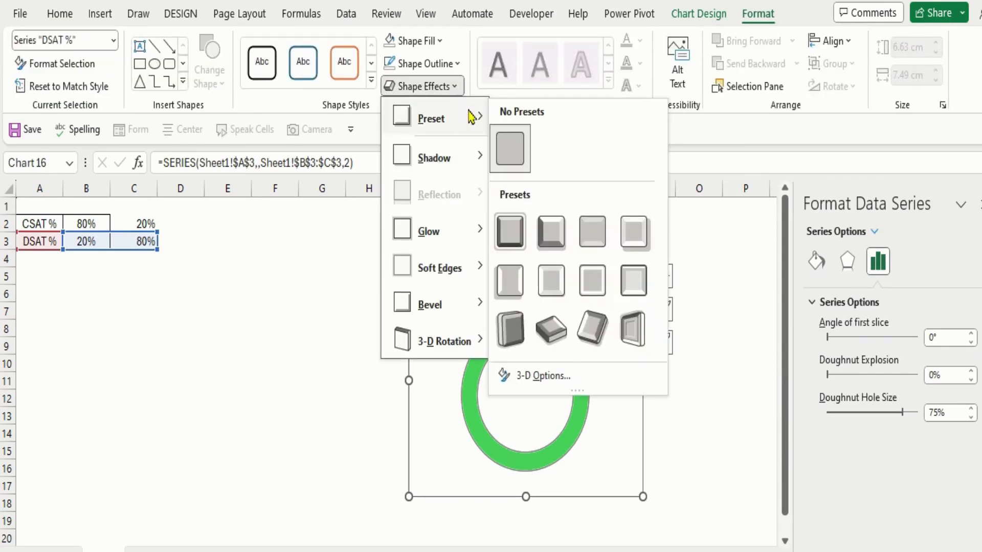
click(594, 235)
click(747, 429)
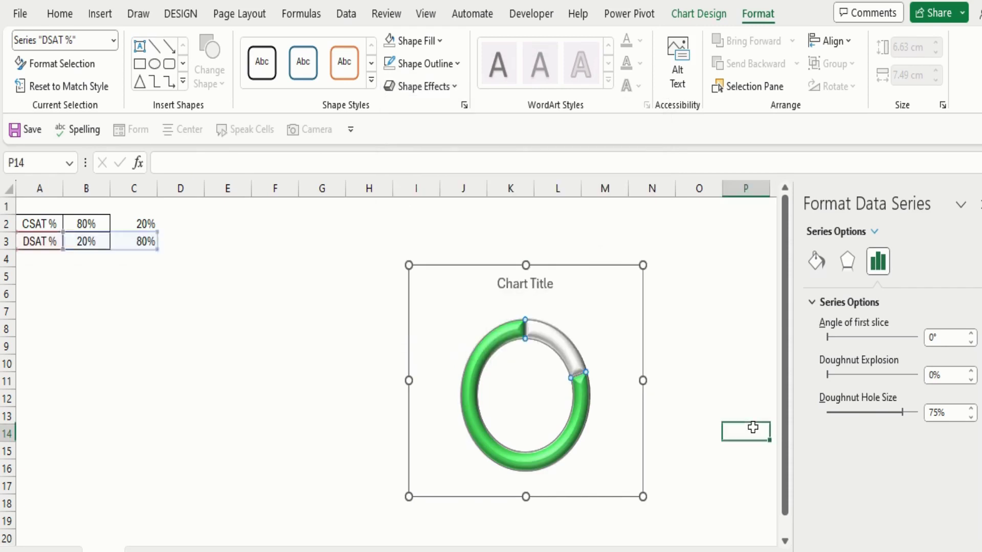
Retitle the chart CSAT % in bold and shrink the chart slightly from its upper-left corner.
click(539, 279)
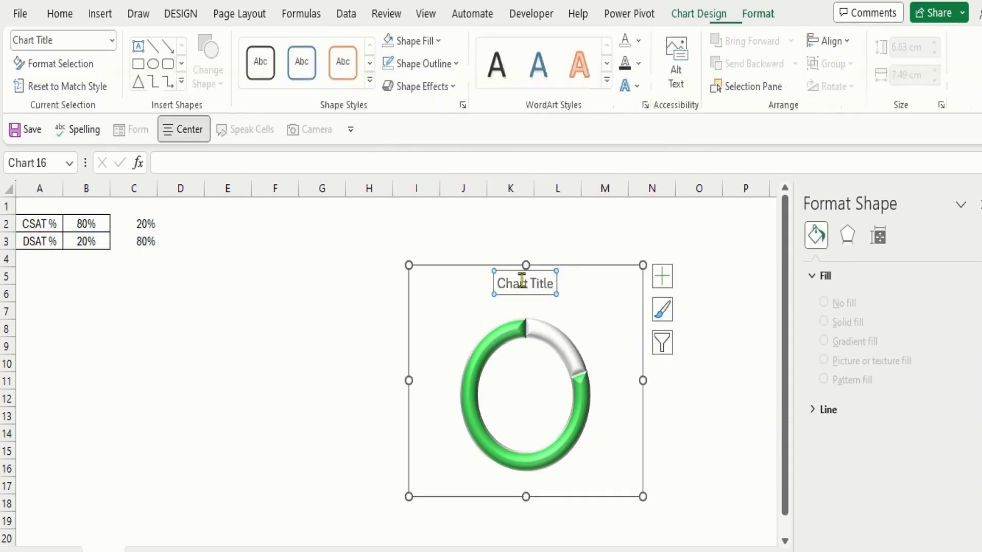
triple_click(524, 286)
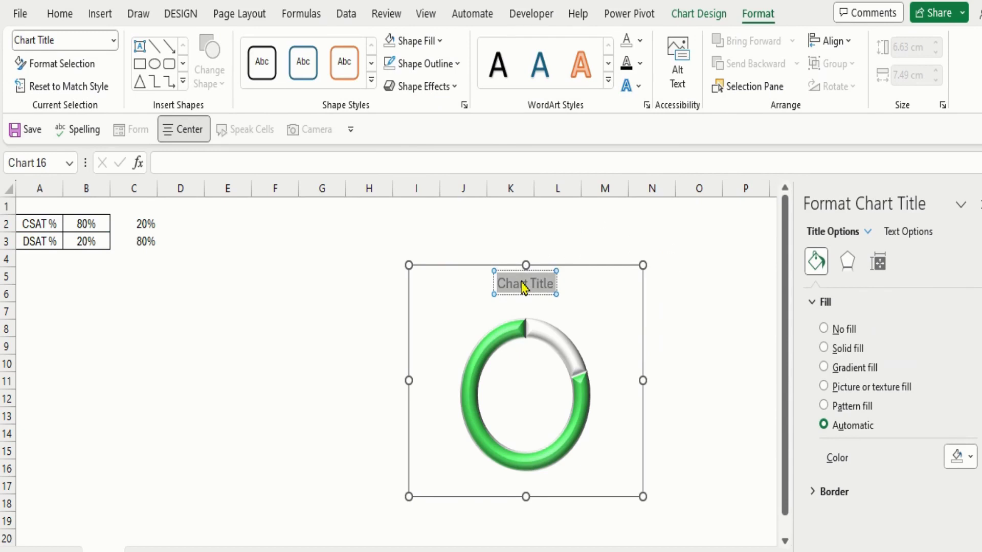
text(CSAT)
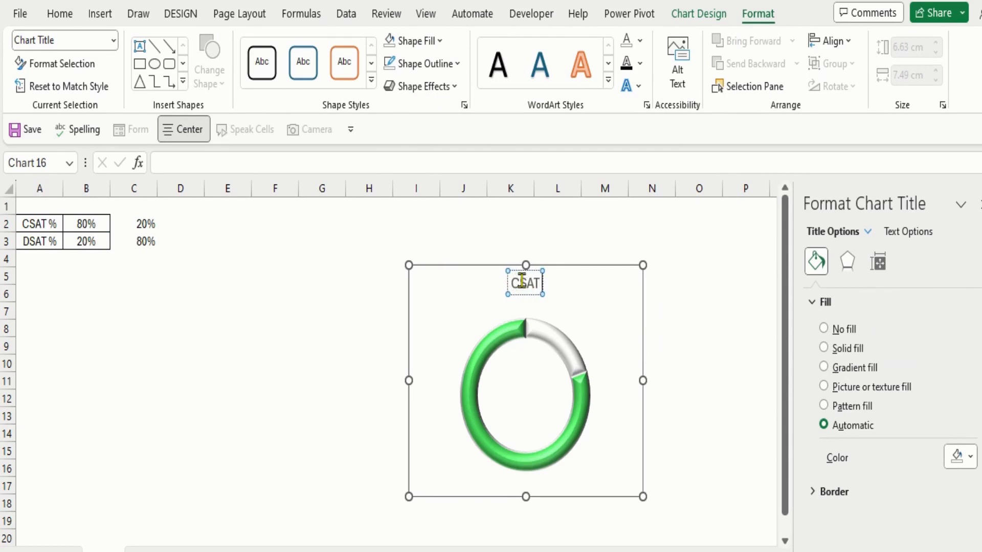
text( %)
click(296, 335)
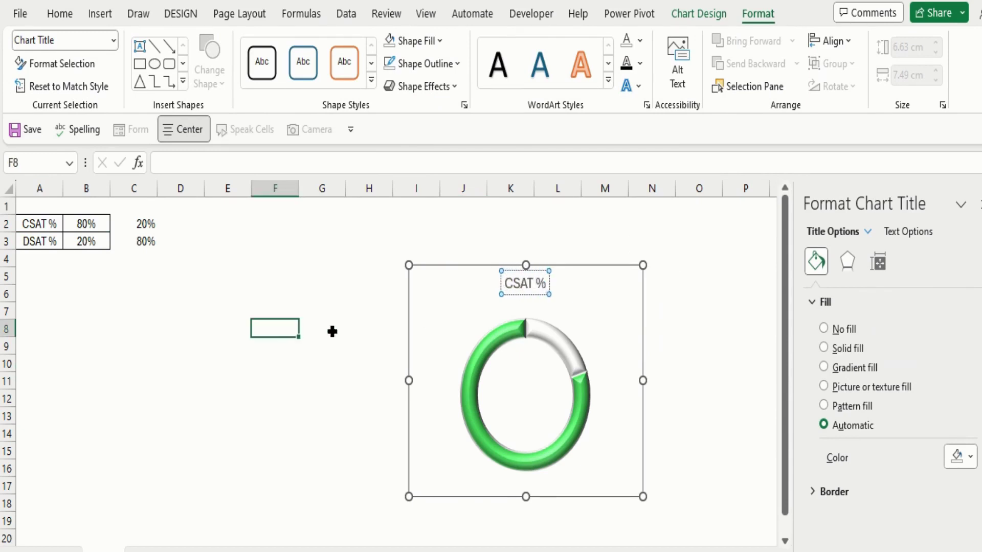
click(532, 280)
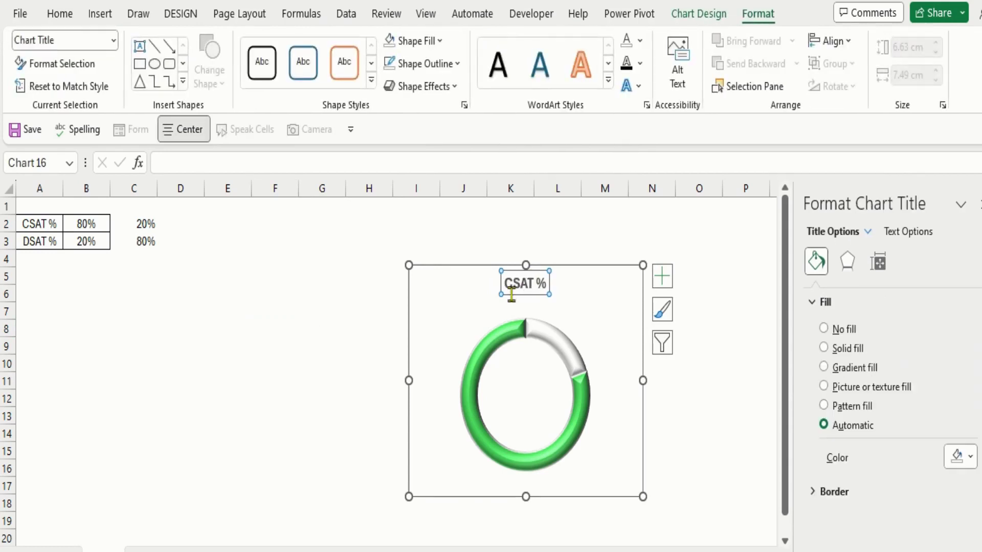
drag(409, 265, 435, 273)
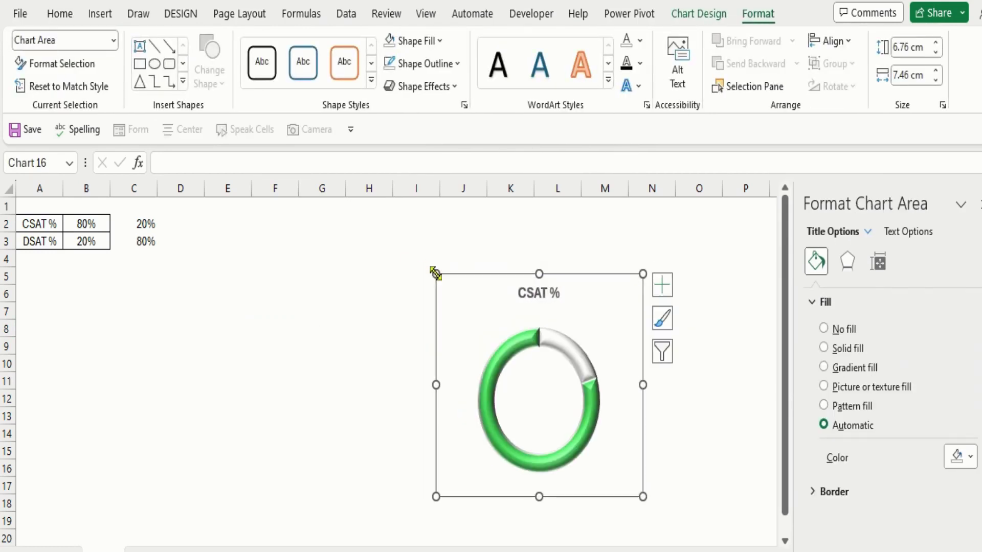
click(324, 395)
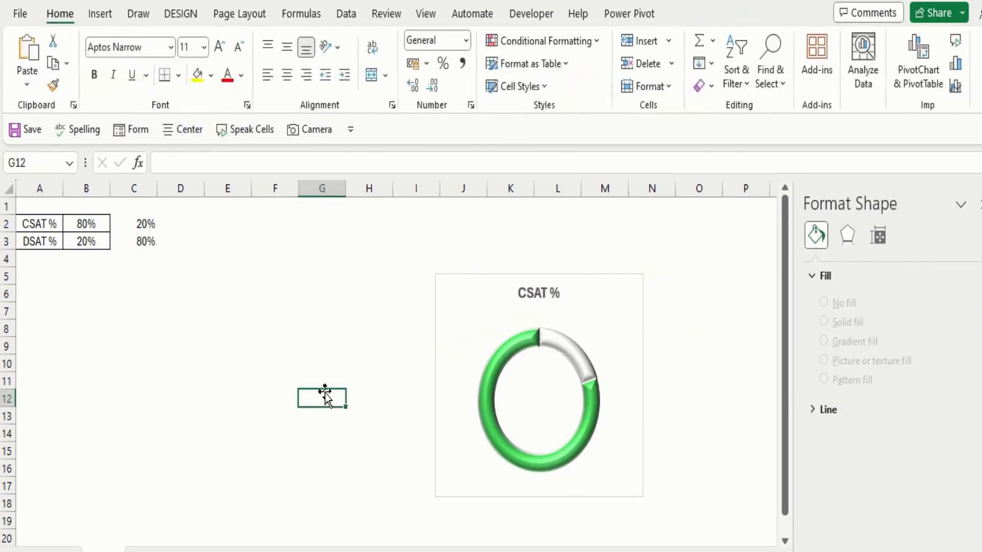
Set the DSAT % value in cell B3 to 30%.
click(96, 244)
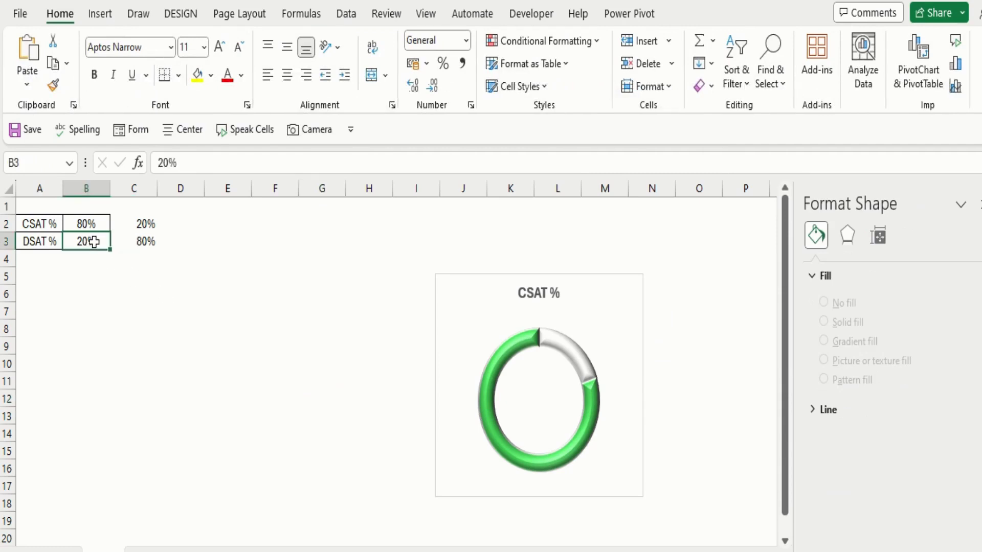
text(30)
key(Return)
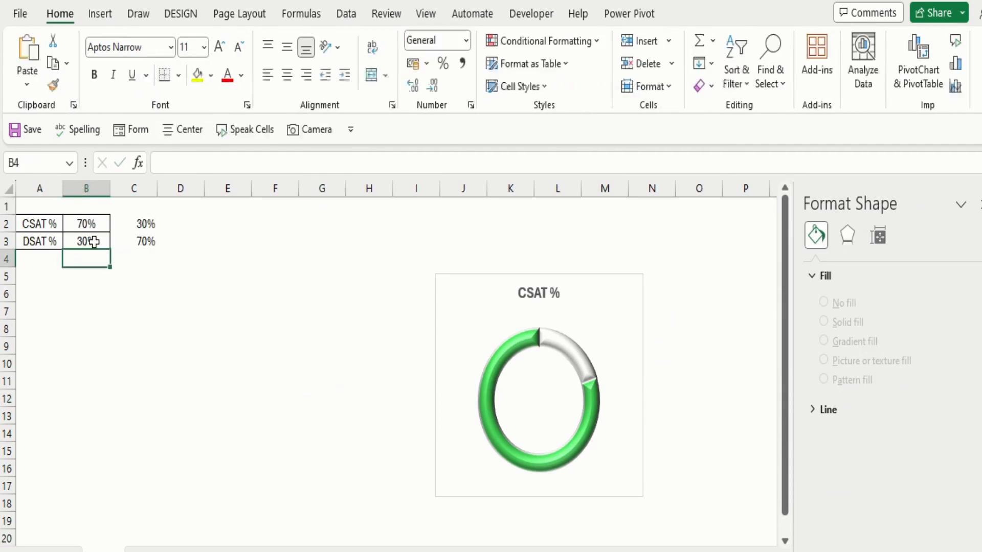
click(209, 348)
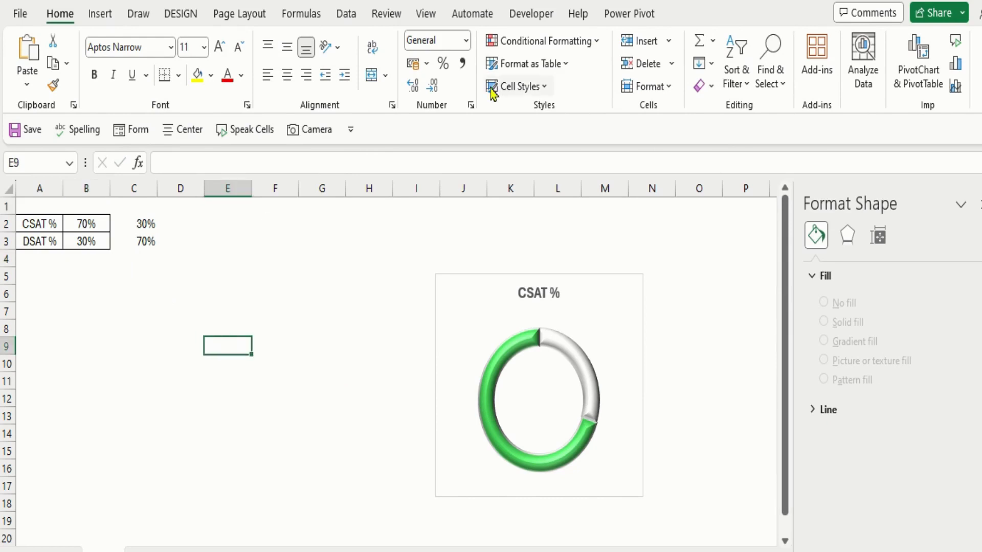
Insert a small text box on the worksheet around cells E8:F9, beside the chart.
click(101, 15)
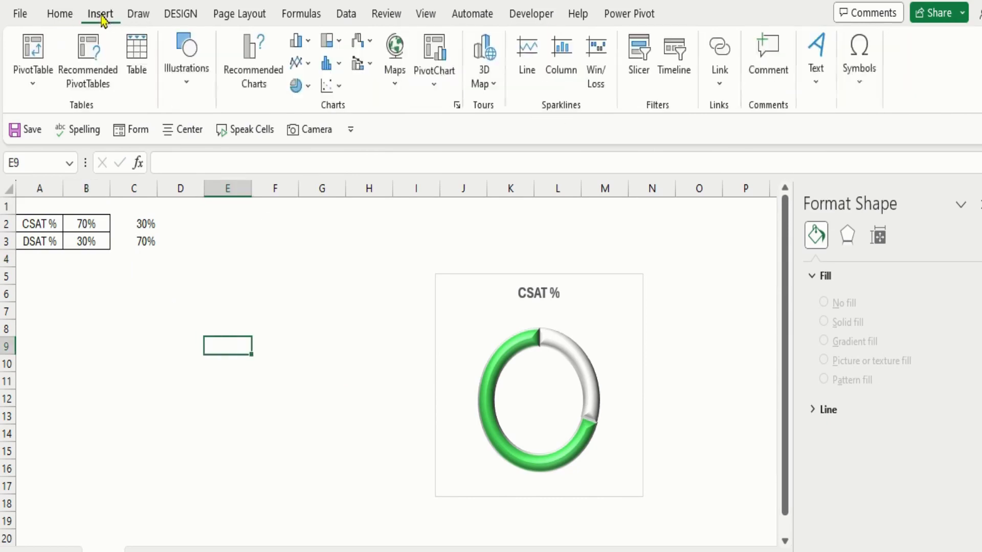
click(817, 88)
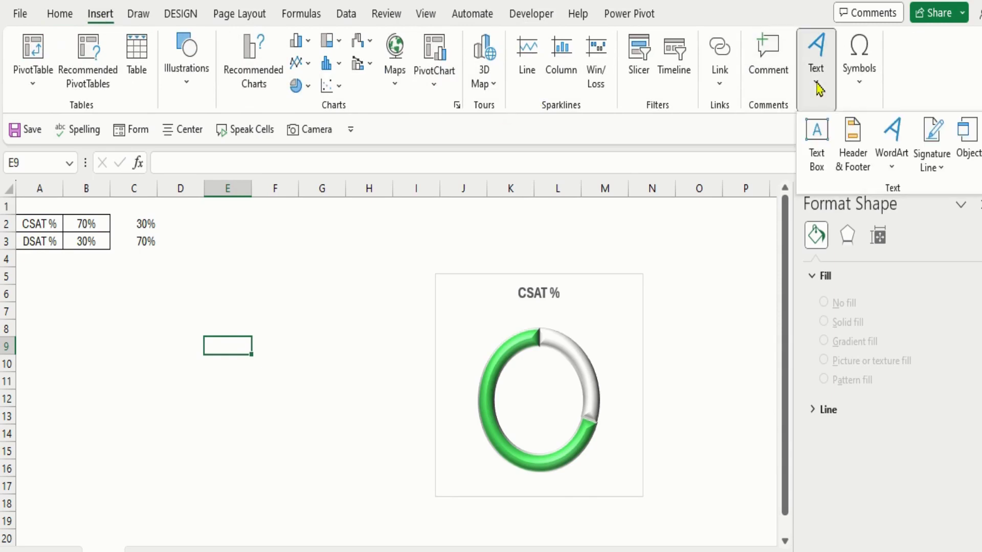
click(817, 151)
drag(228, 321, 275, 341)
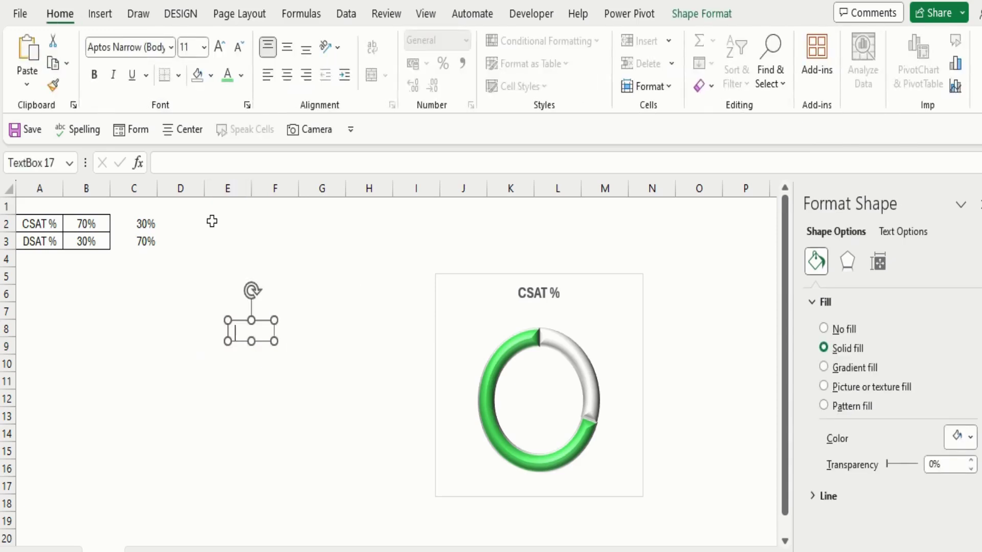
Link the text box to the CSAT % value with the formula =$B$2.
click(180, 153)
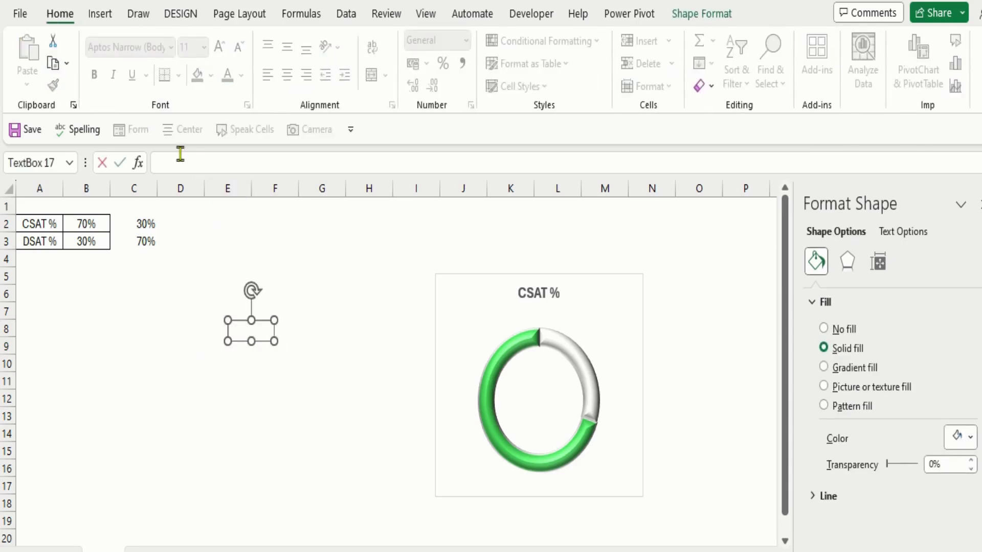
text(=)
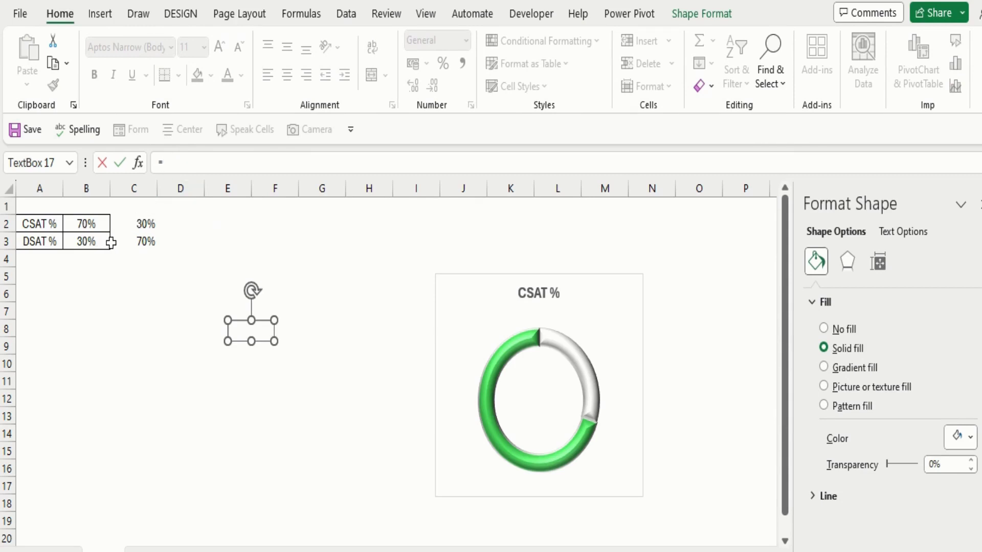
click(98, 228)
key(Return)
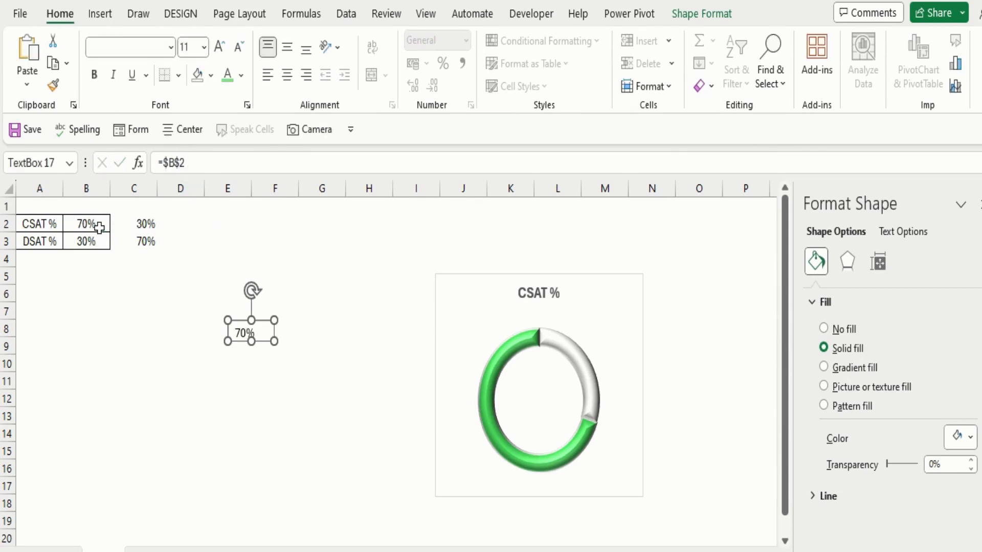
click(286, 451)
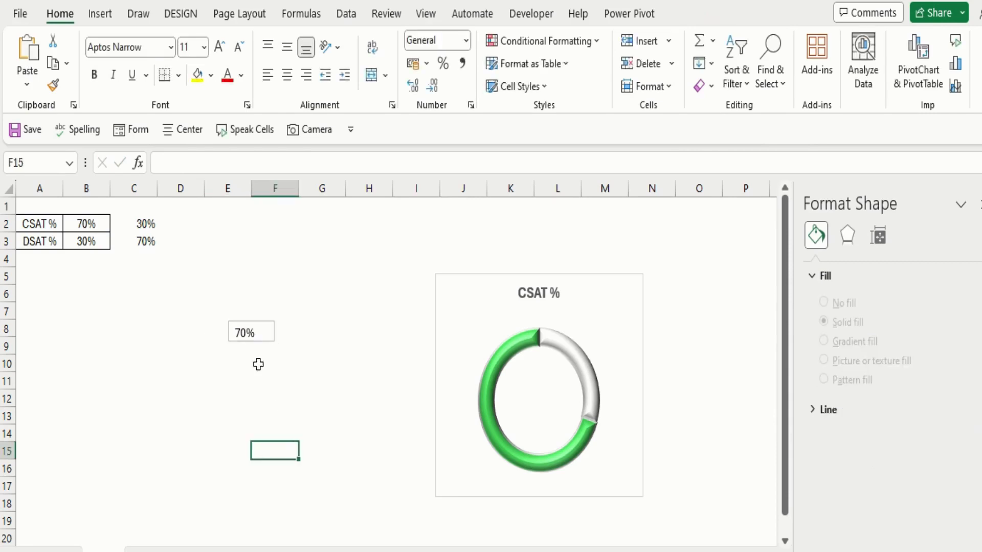
Move the linked text box into the centre of the doughnut and increase its font size to 16.
click(247, 336)
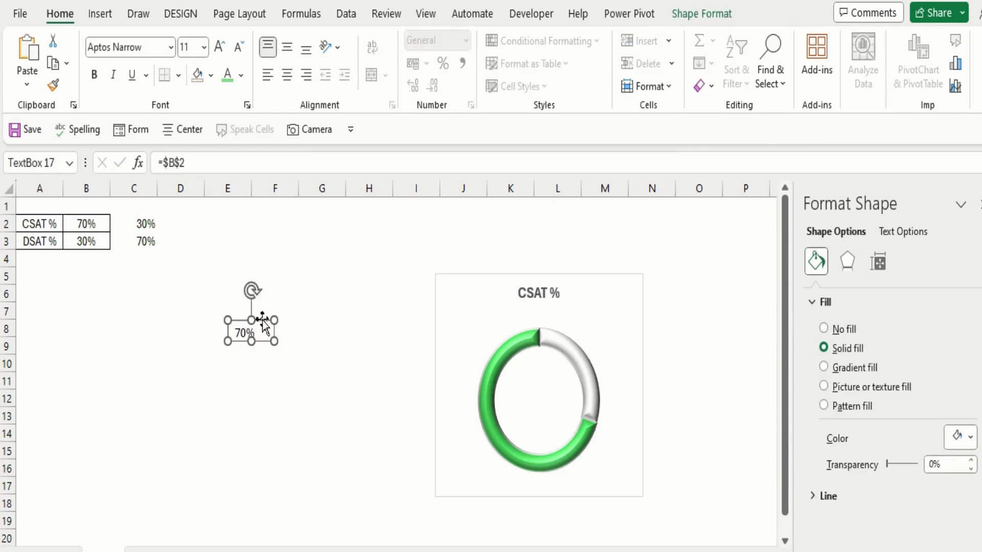
drag(264, 320, 551, 384)
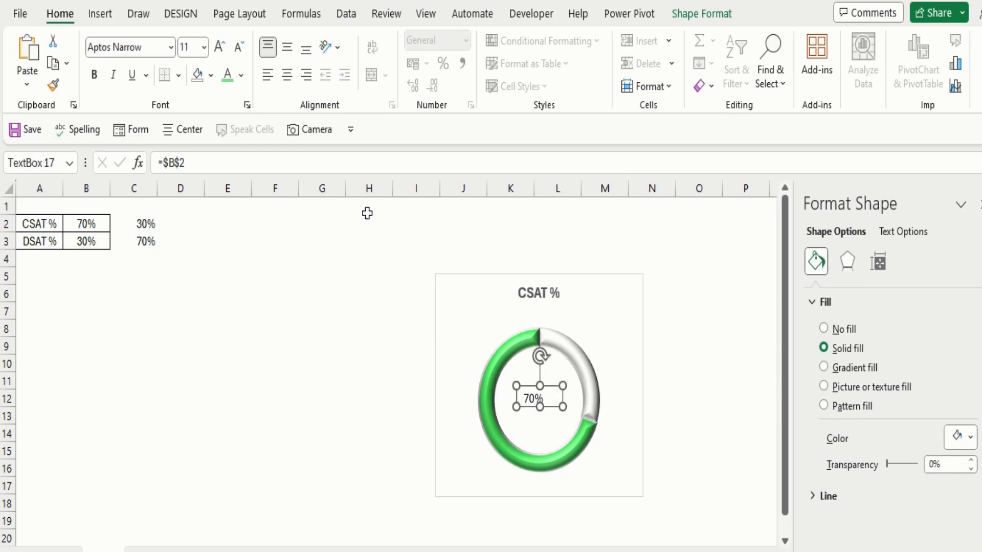
click(219, 47)
click(219, 48)
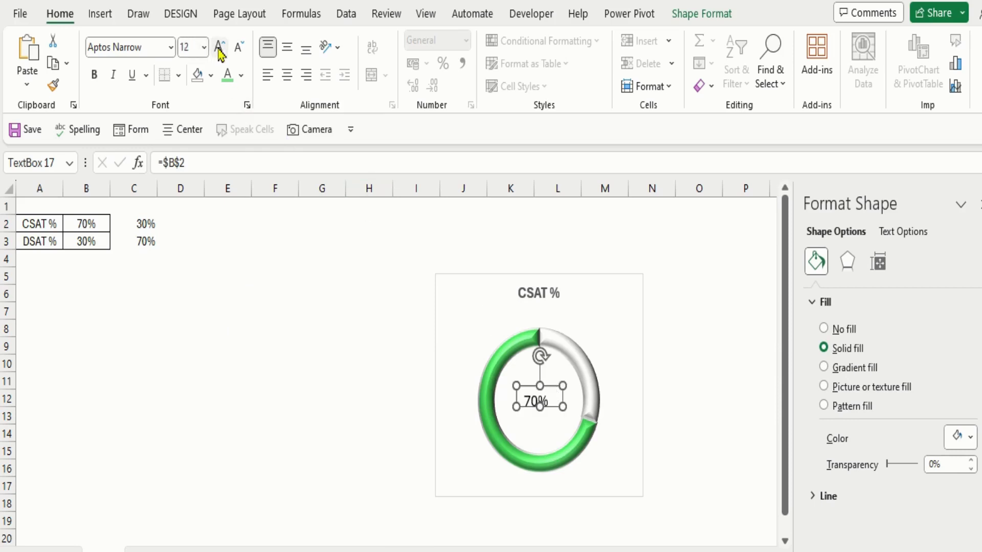
click(219, 48)
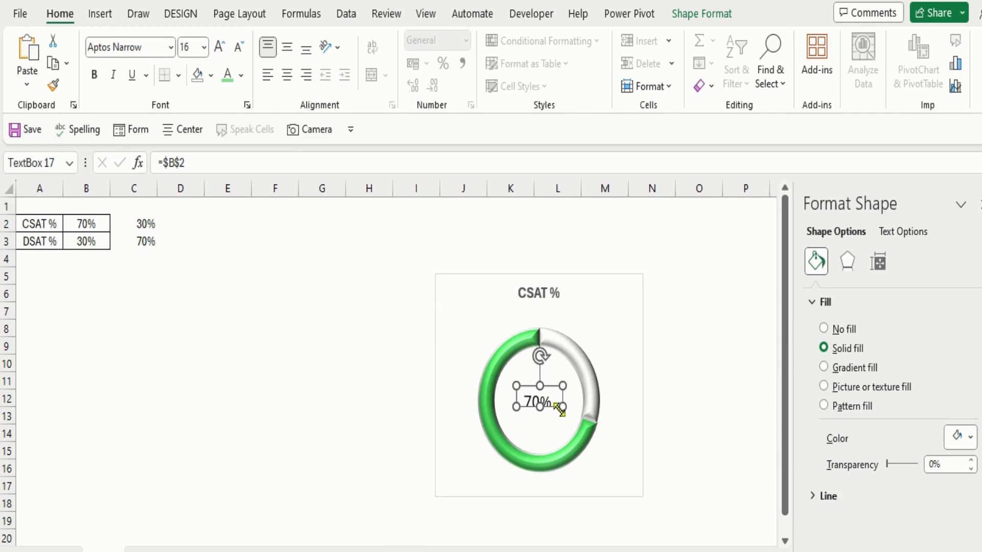
Enlarge the text box to fit its percentage, and format the text as bold, centred horizontally and vertically.
drag(562, 409, 568, 420)
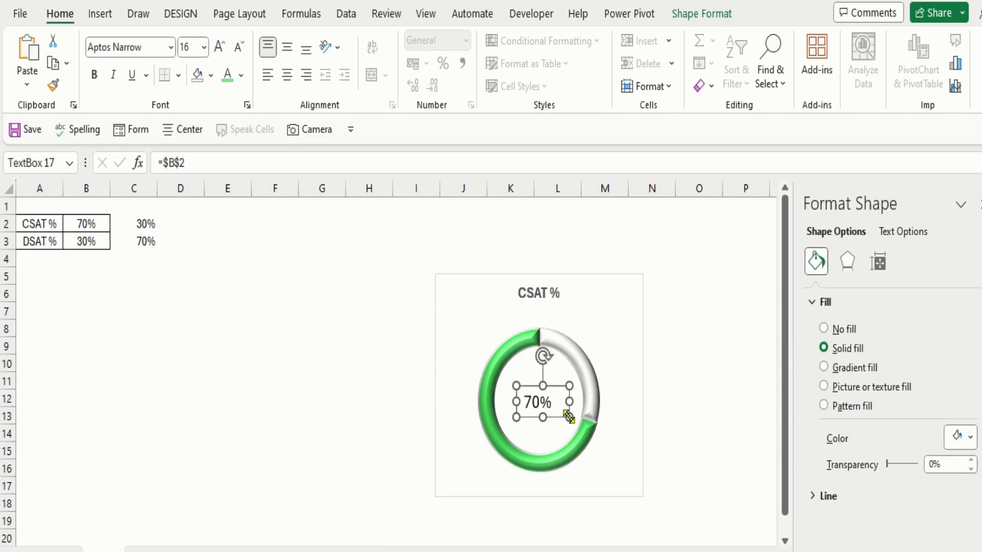
click(288, 76)
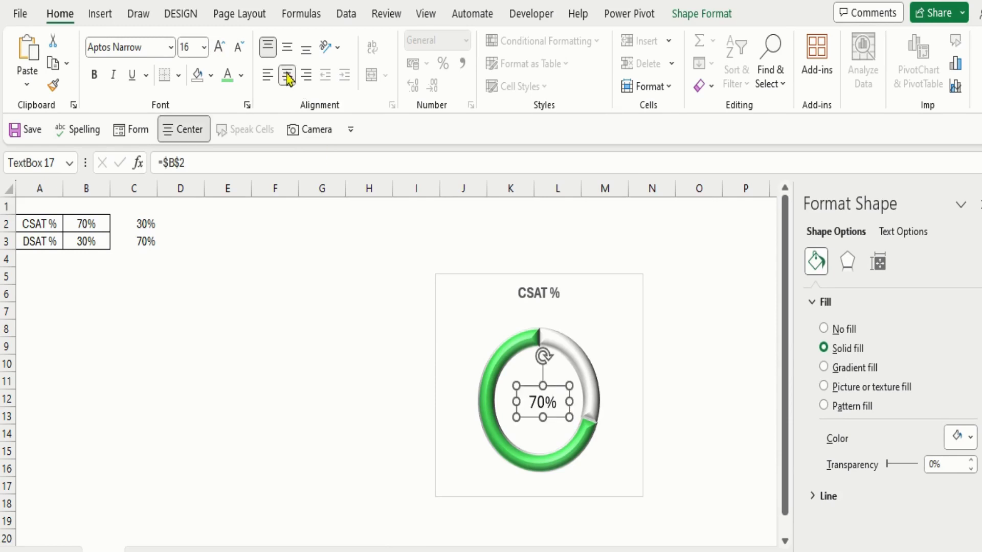
click(286, 47)
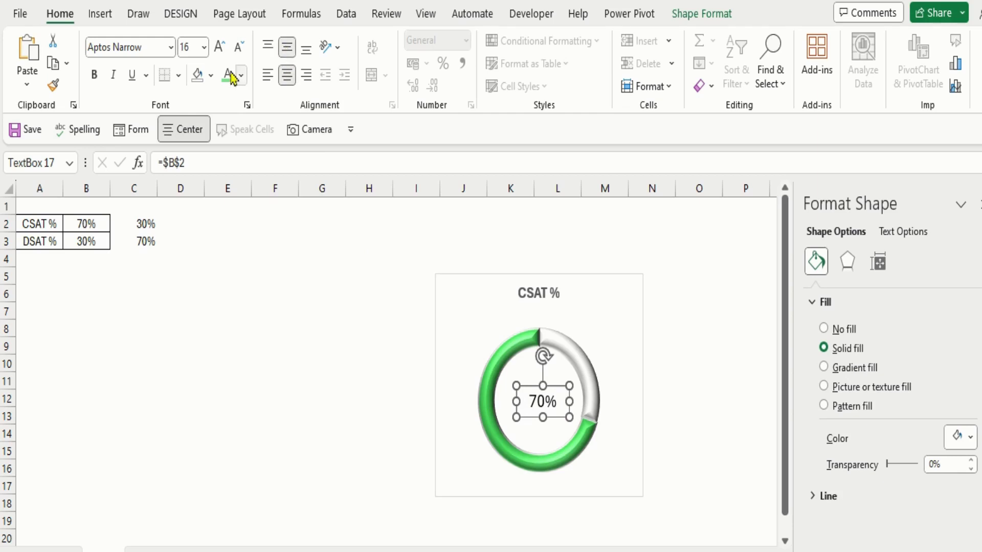
click(94, 75)
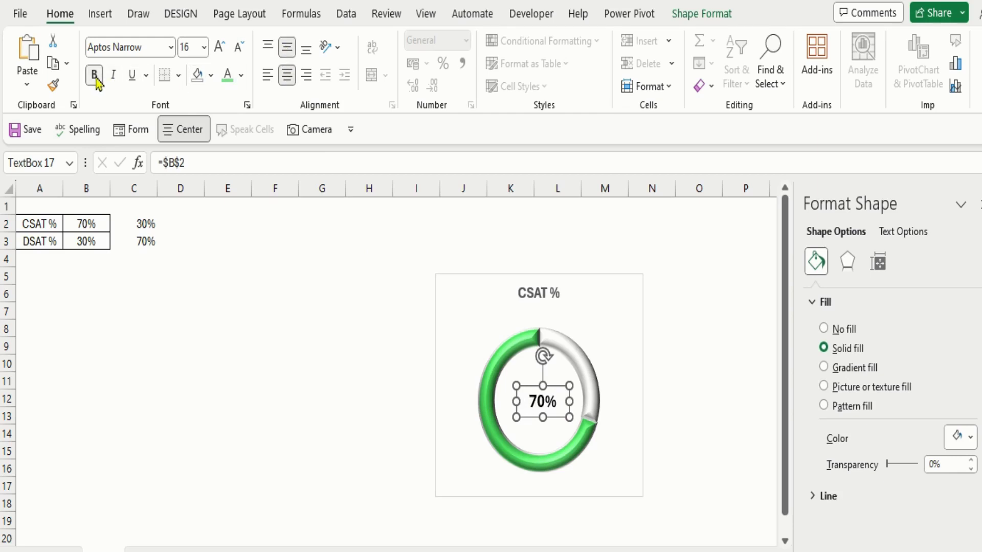
Format the linked percentage text box in Impact font, light green colour and size 20.
click(147, 51)
text(Impact)
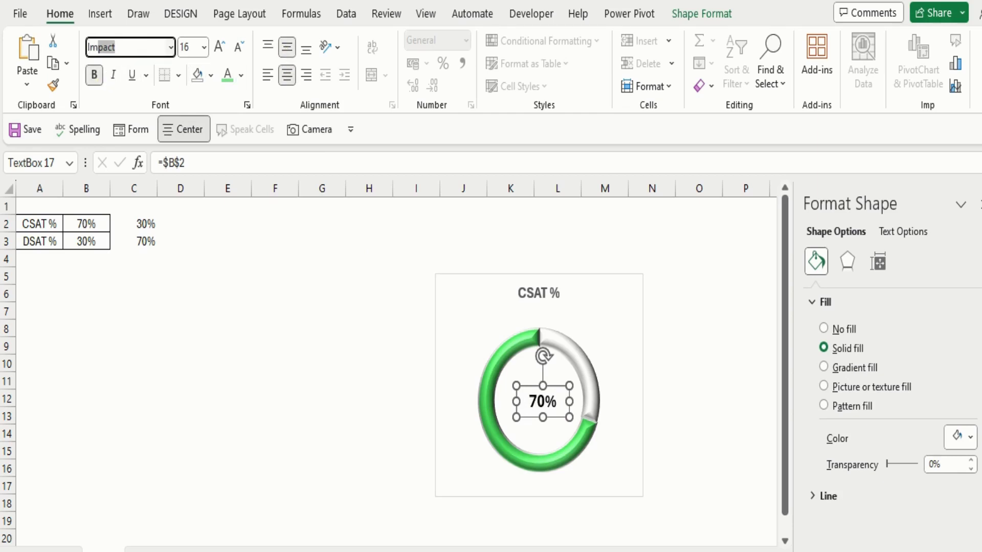
key(Return)
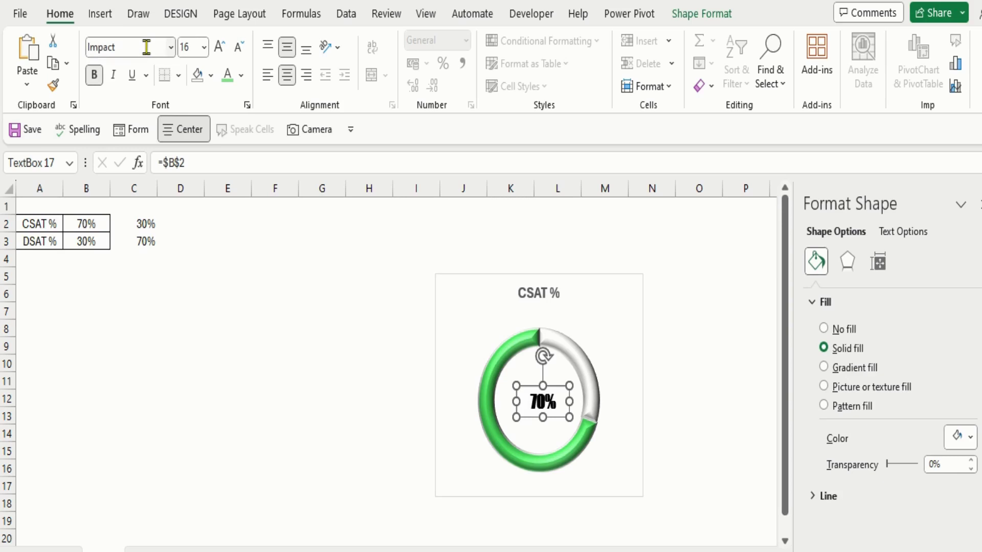
click(230, 79)
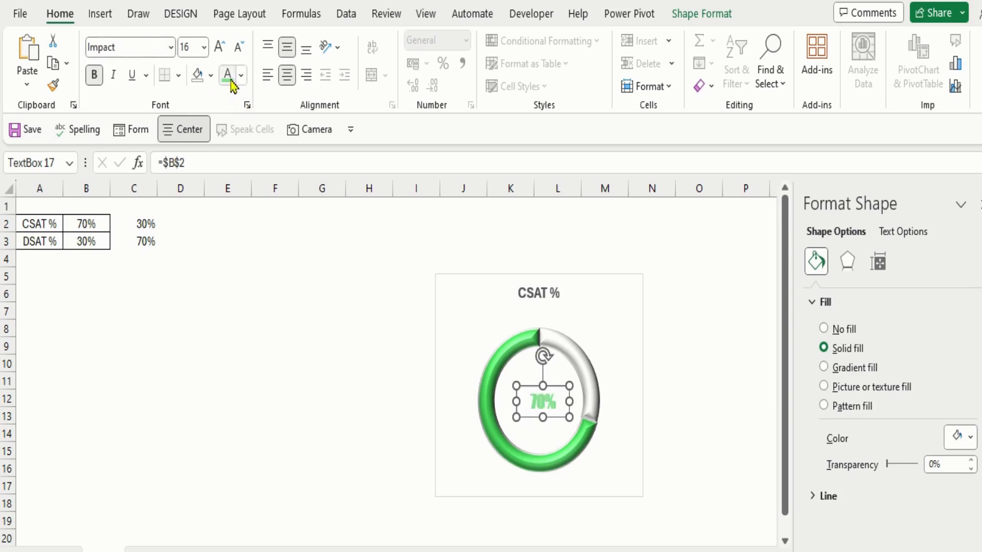
click(220, 48)
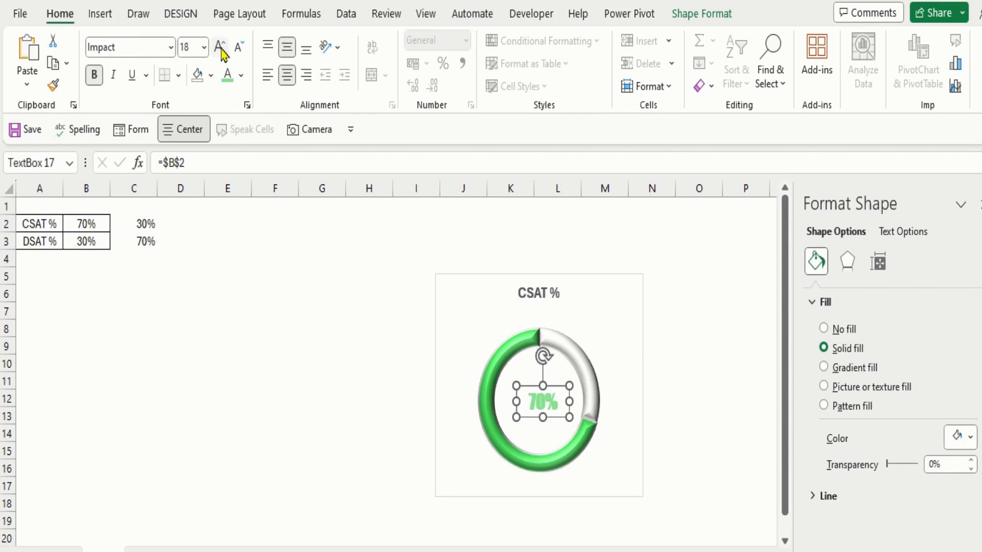
click(220, 47)
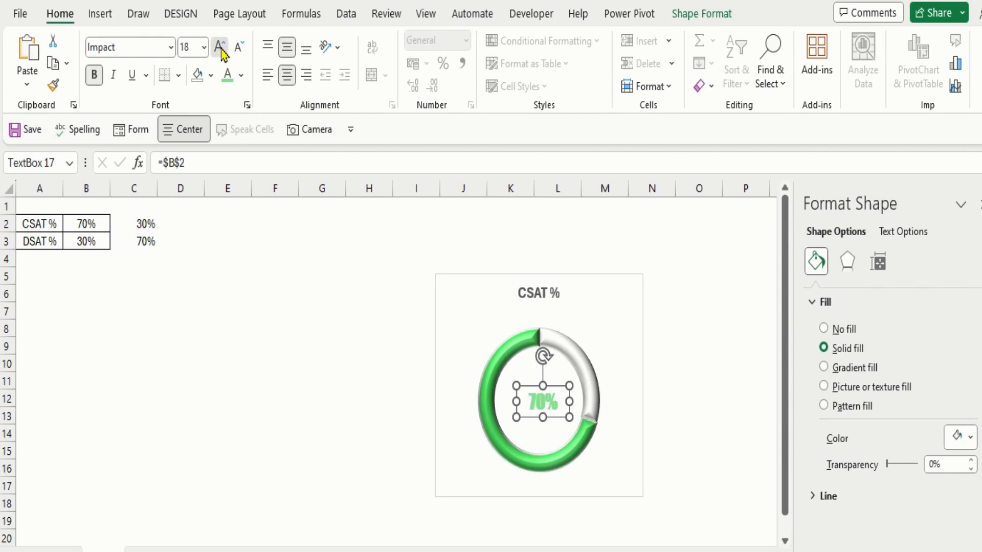
click(297, 364)
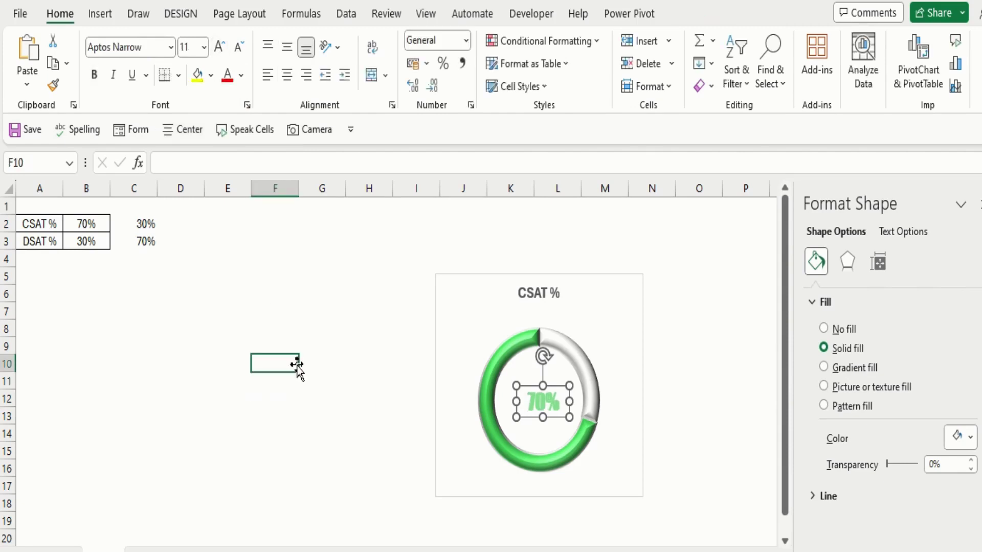
Colour the CSAT % chart title light green to match the percentage text.
click(545, 289)
click(228, 77)
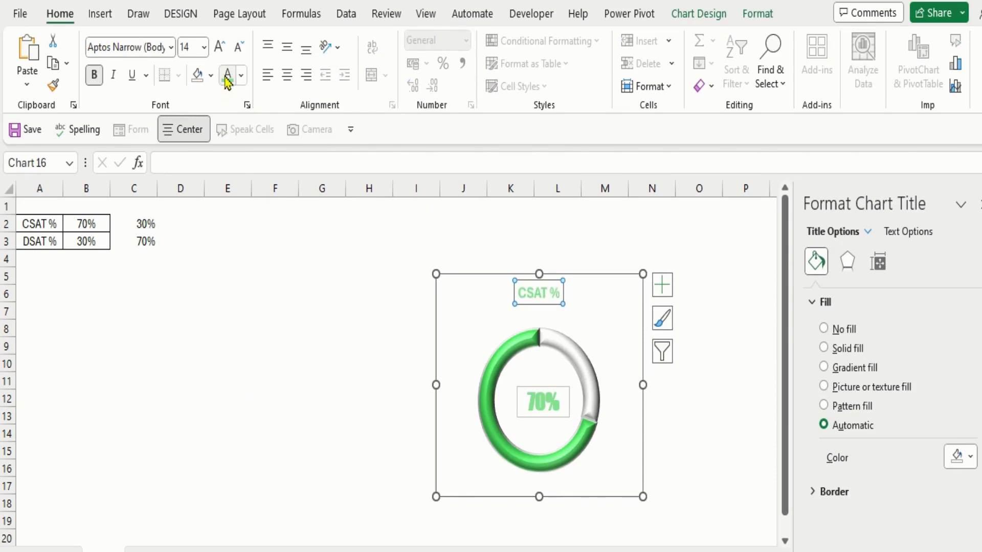
click(247, 293)
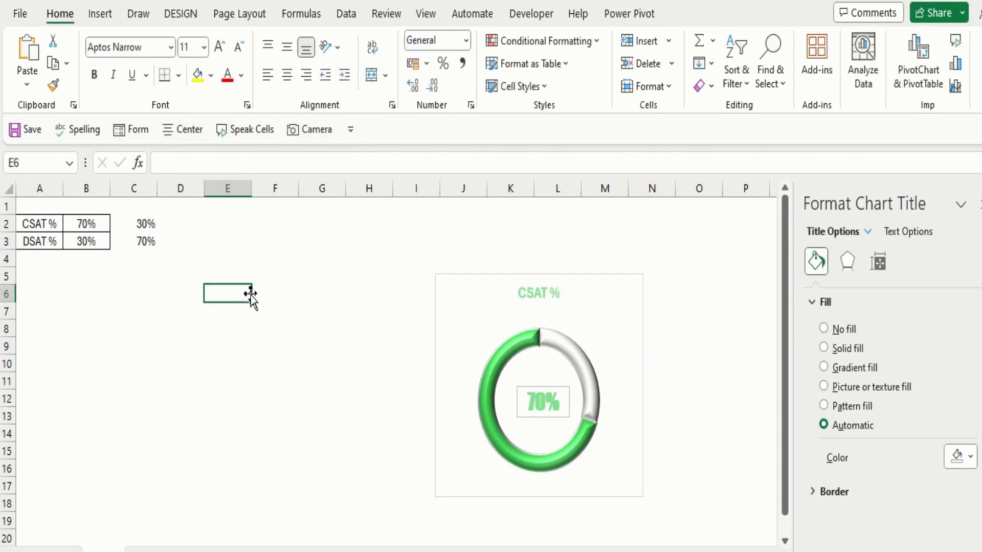
click(521, 292)
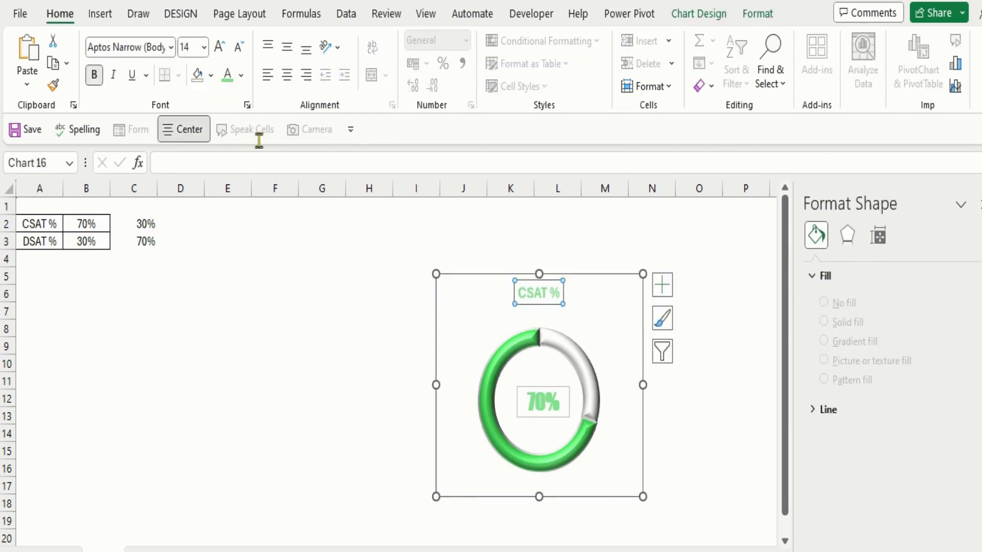
click(96, 76)
click(96, 75)
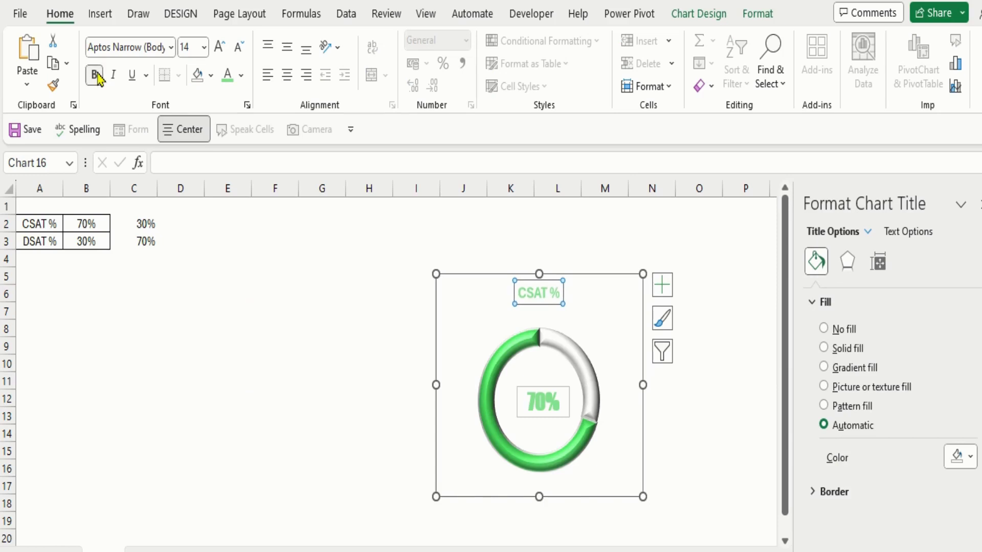
click(230, 316)
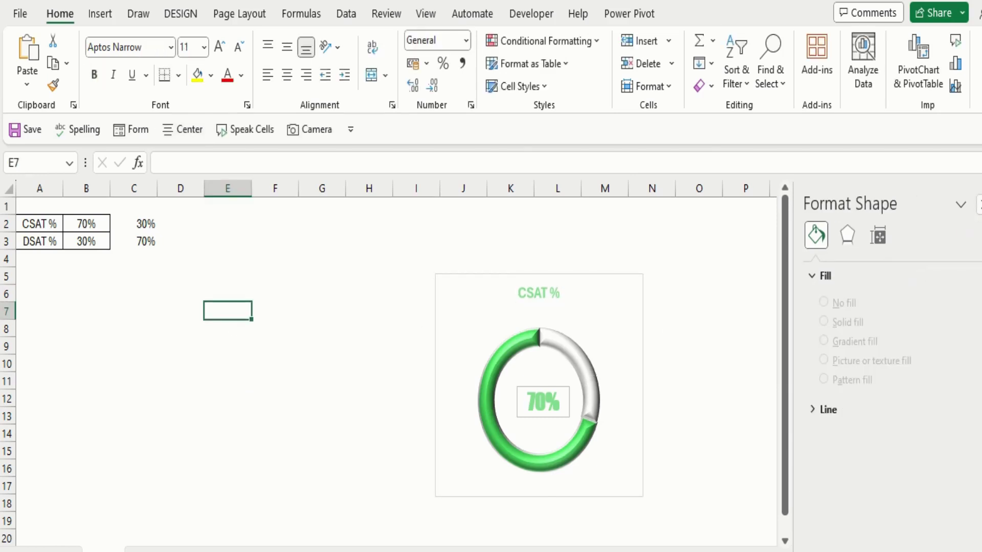
Close the formatting pane, move the CSAT % chart to about E4:H16, and place the percentage text box back in the doughnut's centre.
click(977, 204)
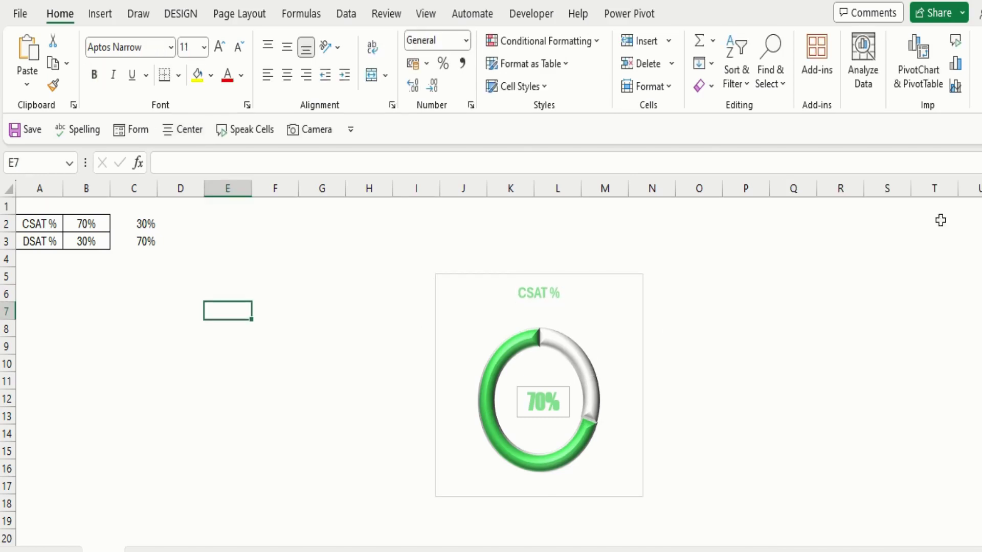
click(580, 274)
drag(581, 271, 343, 250)
click(543, 398)
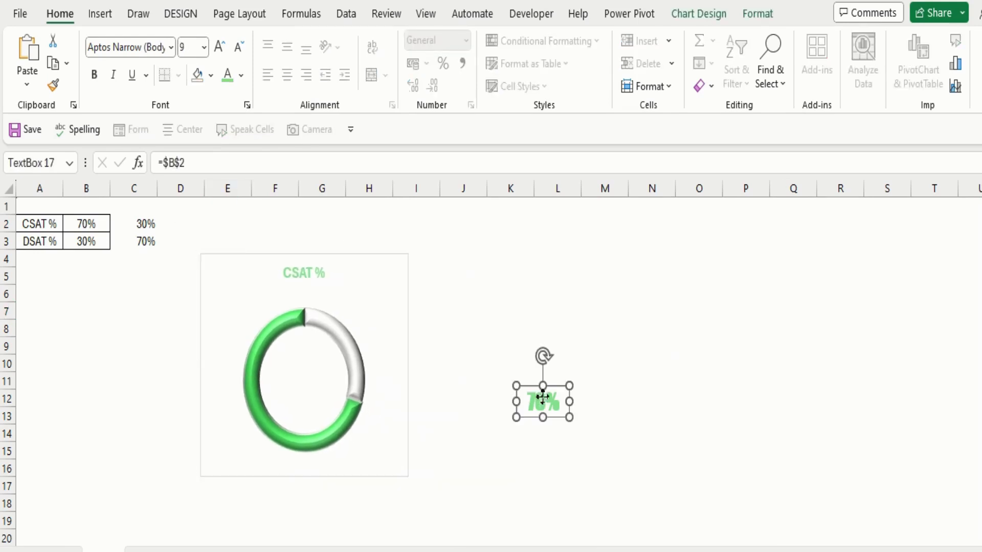
drag(553, 386, 316, 362)
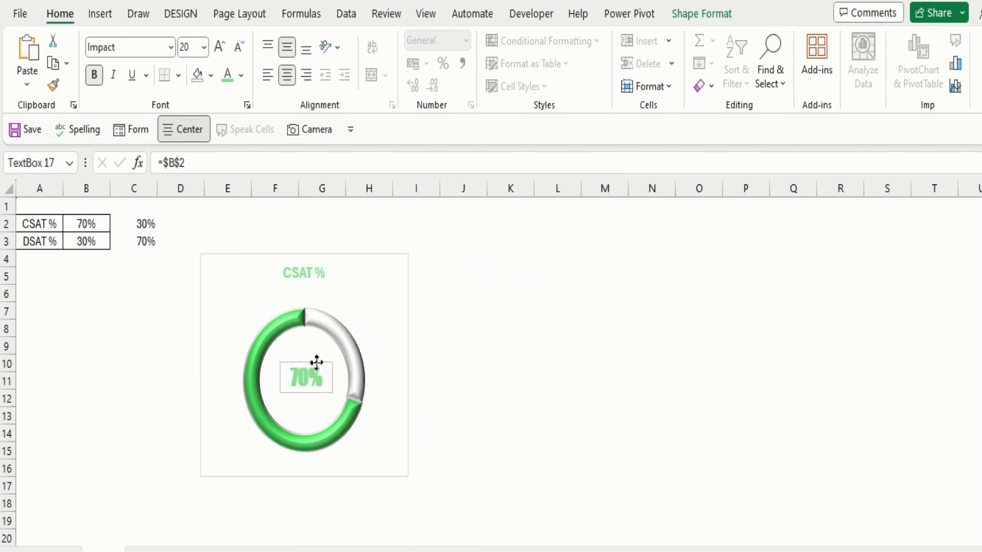
click(549, 356)
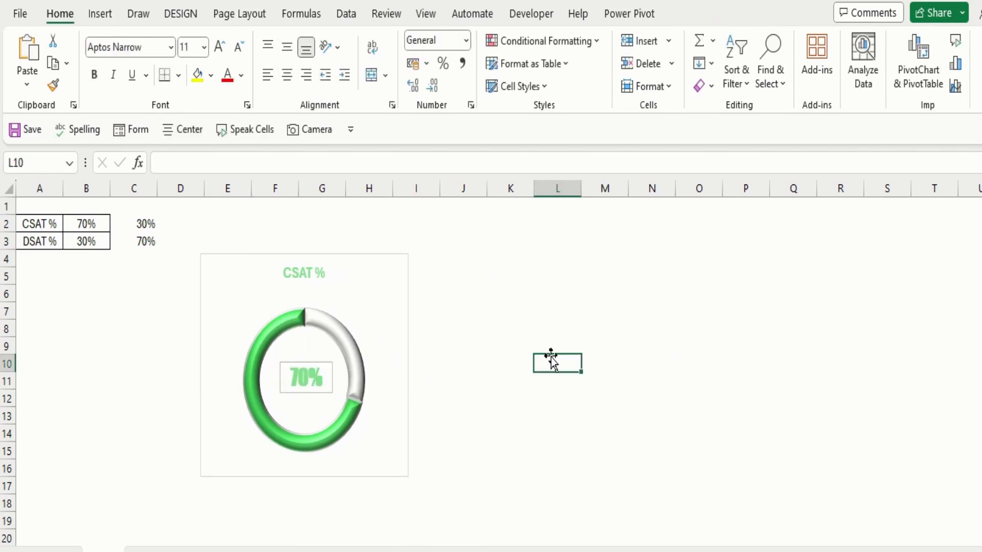
Set the DSAT % value in cell B3 to 21%.
click(92, 243)
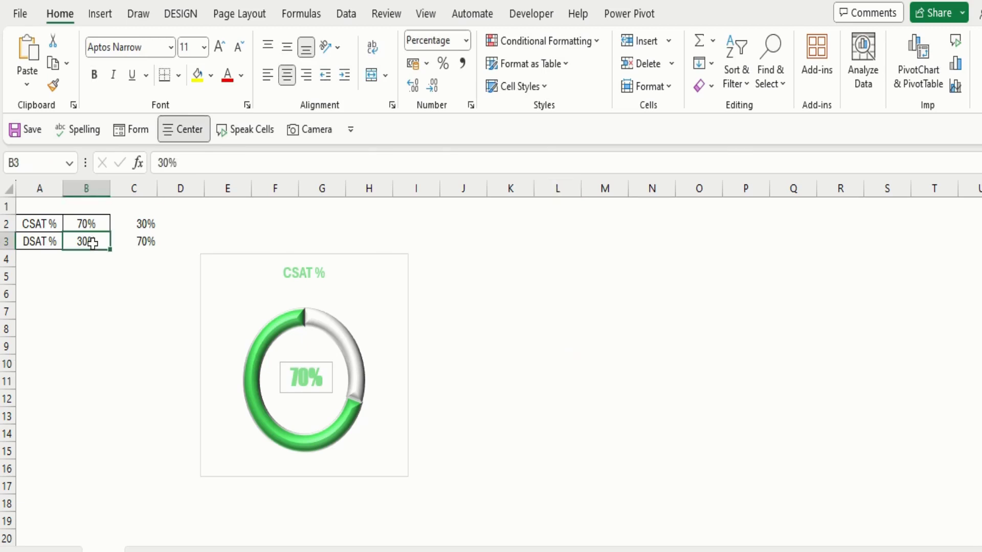
text(21)
key(Return)
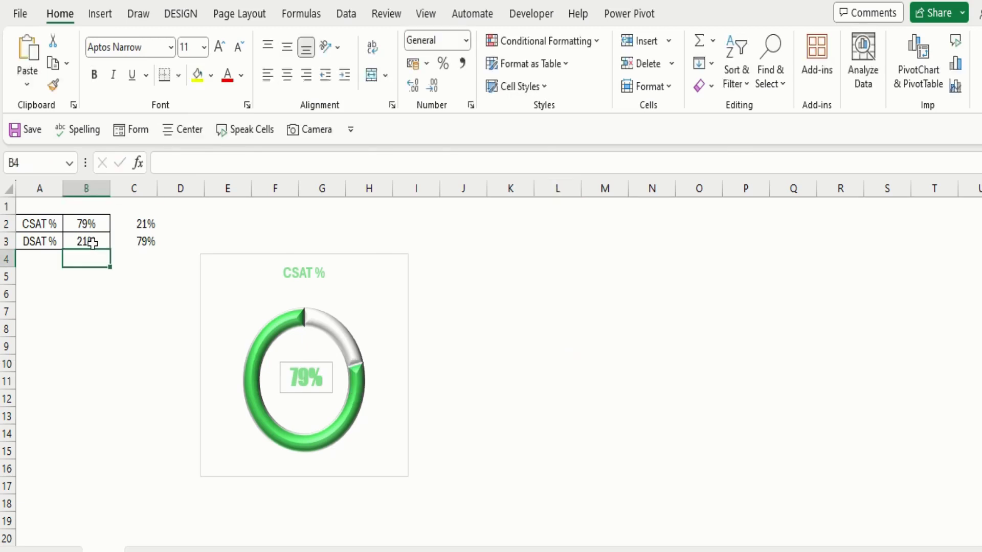
click(543, 336)
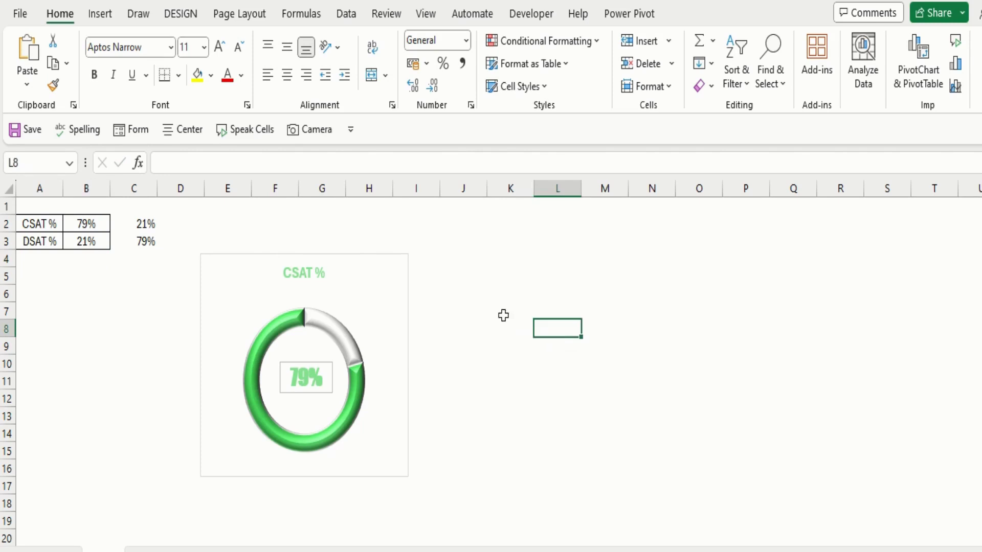
Duplicate the CSAT % chart, place the copy beside the original over about I4:M16, and retitle it DSAT %.
click(372, 255)
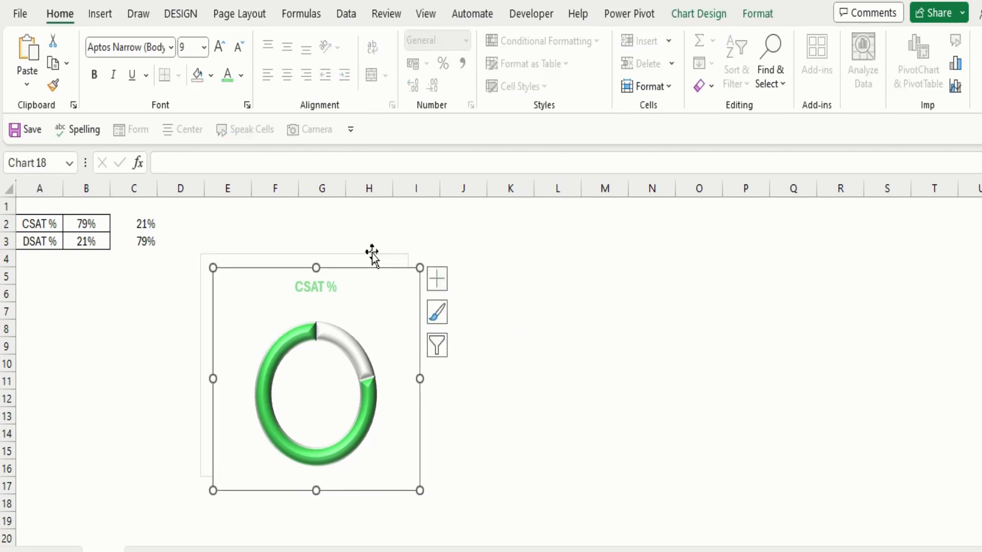
ctrl+drag(368, 261, 566, 250)
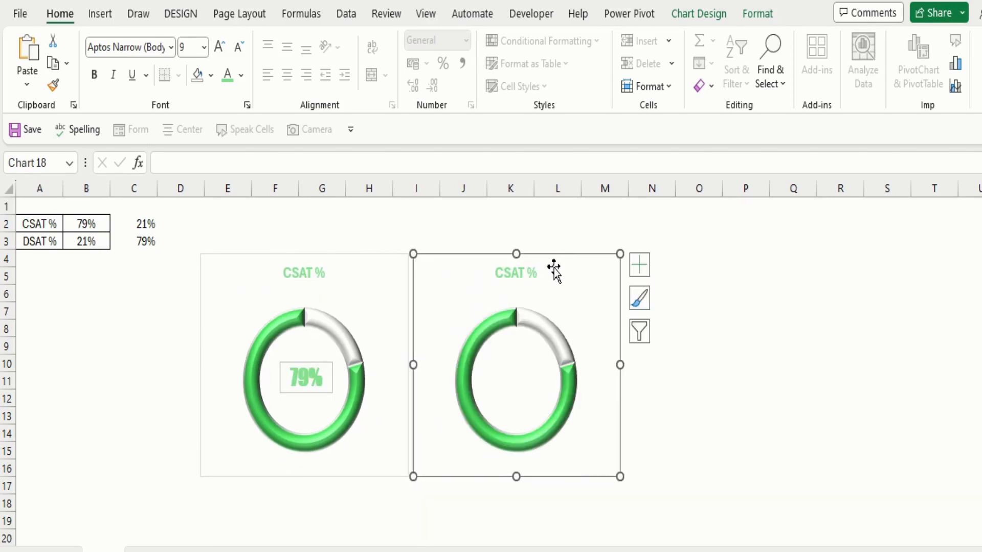
click(508, 272)
click(502, 272)
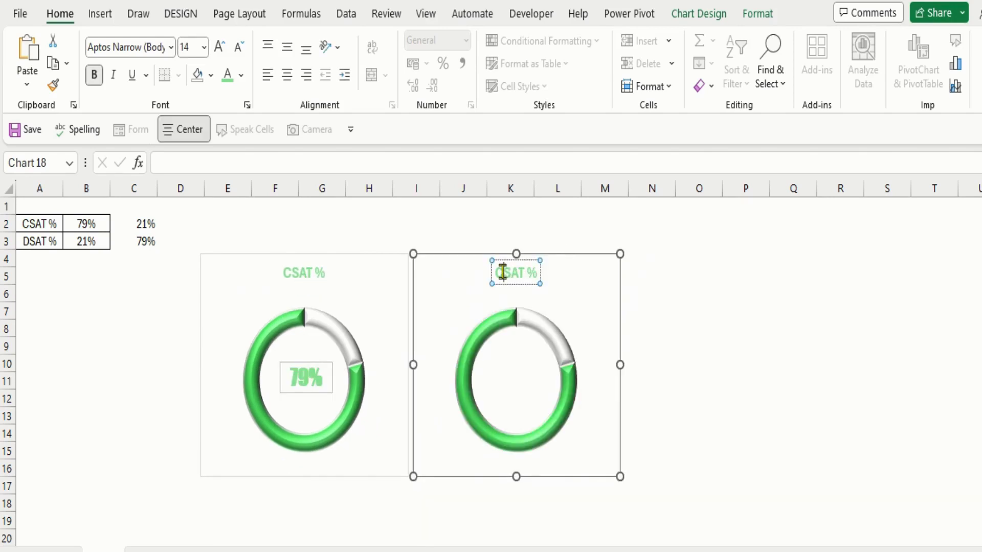
drag(503, 272, 495, 272)
text(D)
click(791, 343)
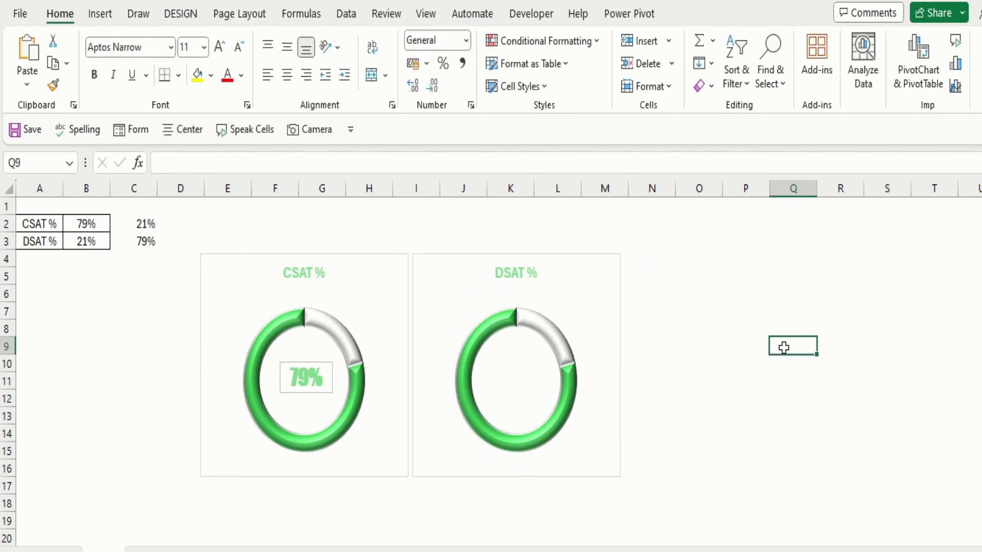
Change the fill of the DSAT % doughnut's larger green slice to solid white.
click(572, 388)
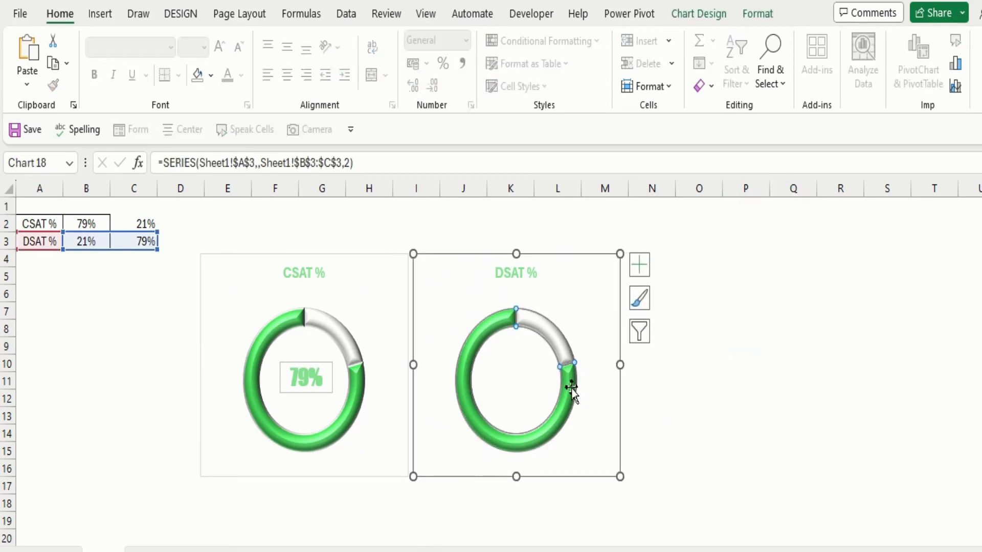
double_click(572, 389)
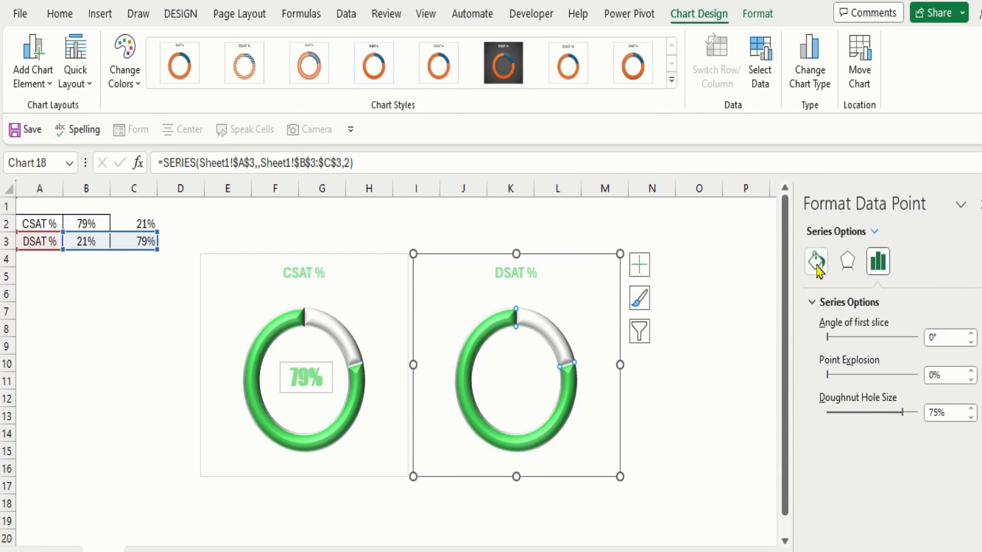
click(817, 263)
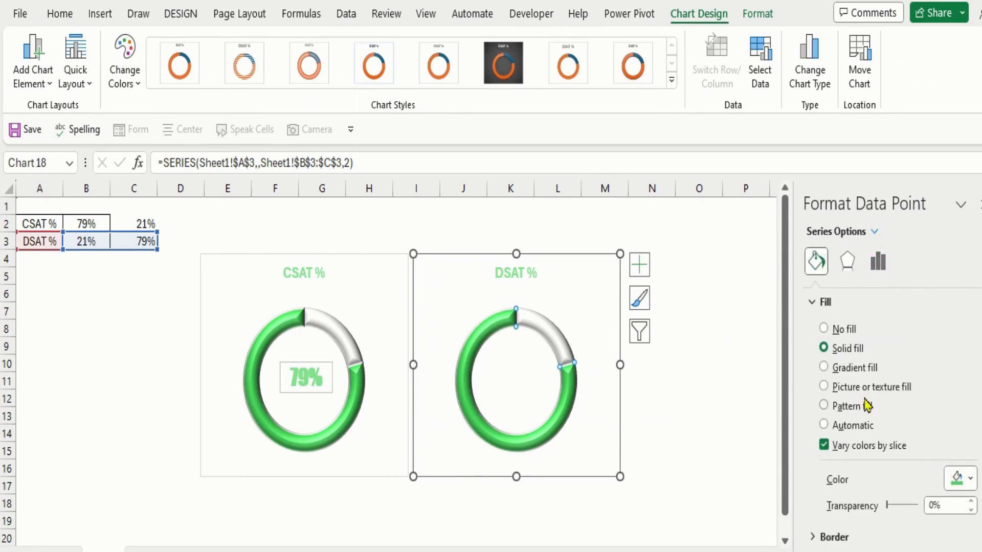
click(968, 483)
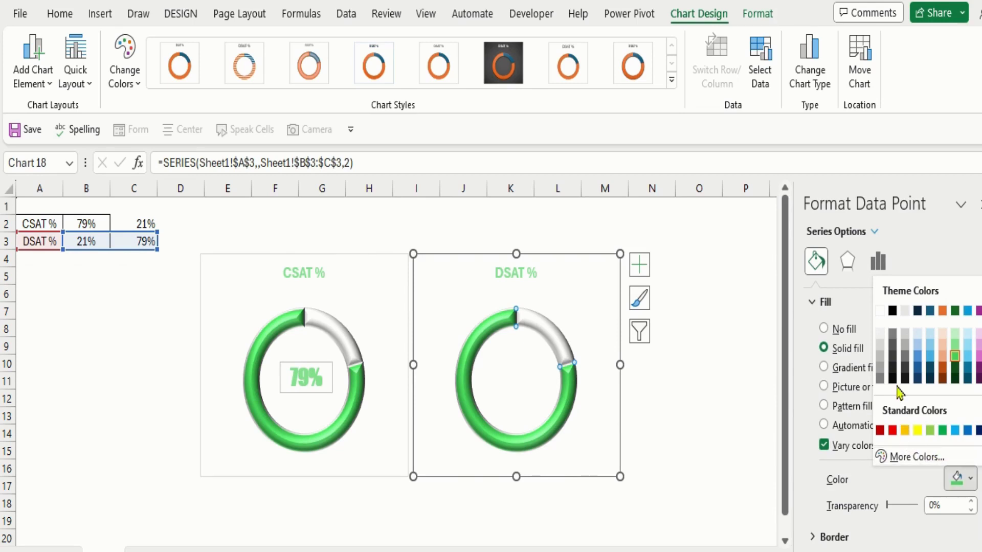
click(880, 311)
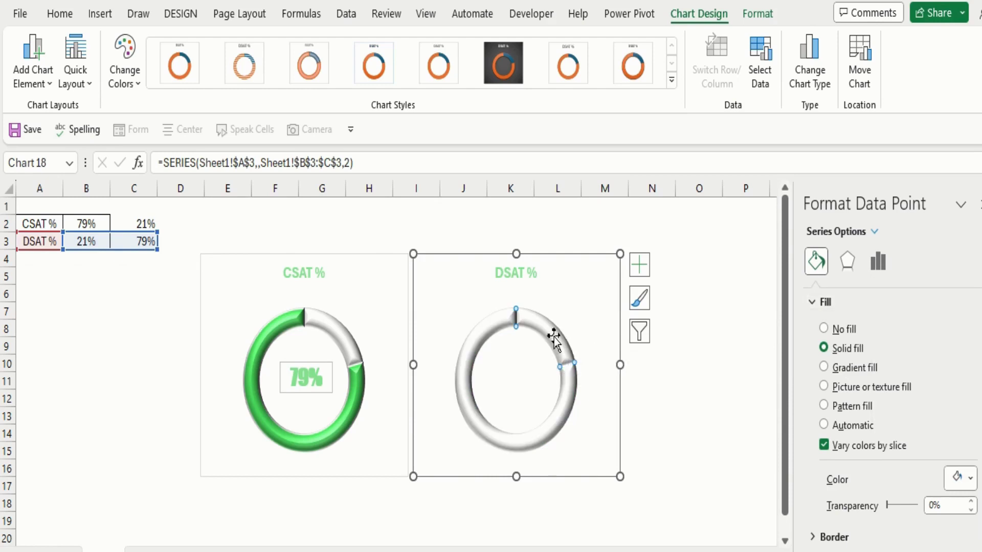
Fill the DSAT % doughnut's smaller slice with solid standard red.
click(969, 480)
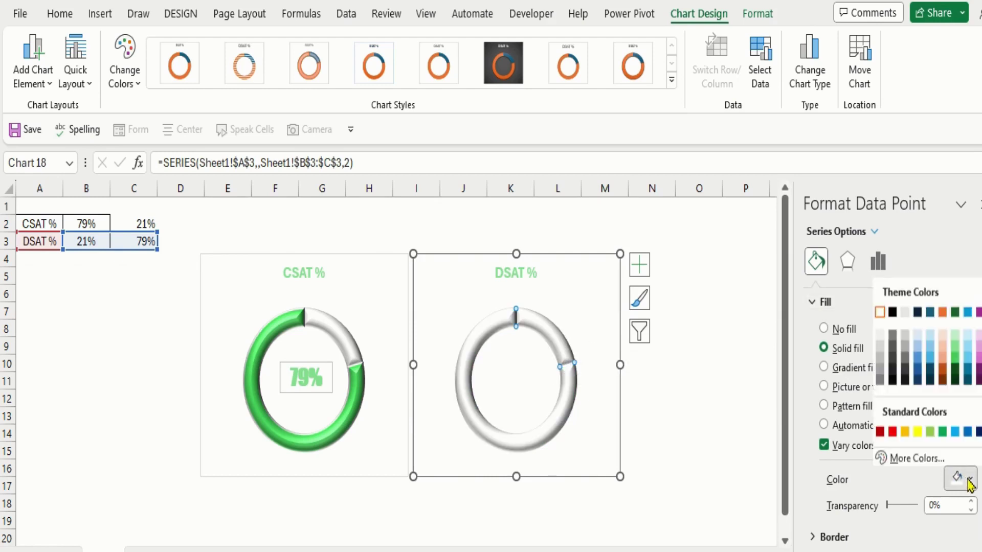
click(892, 431)
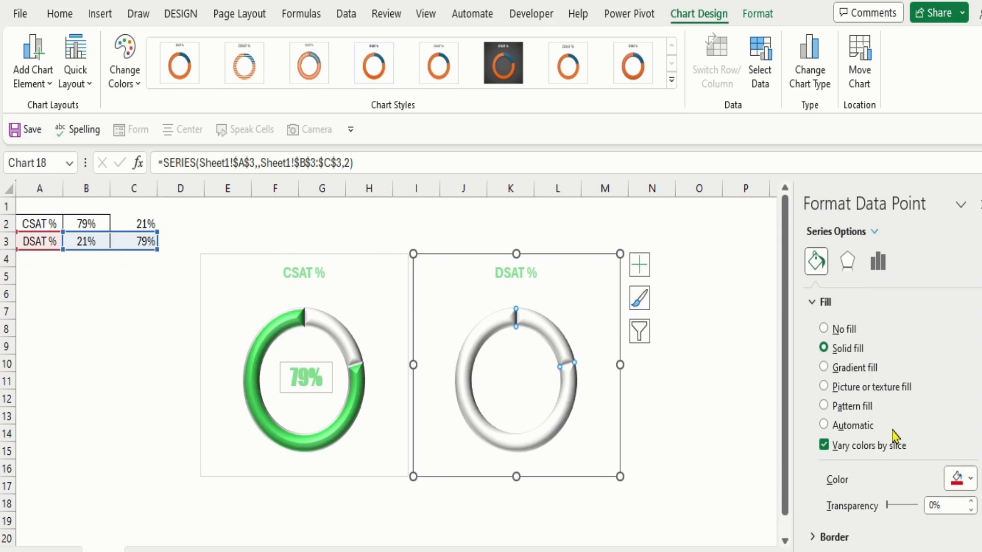
click(708, 373)
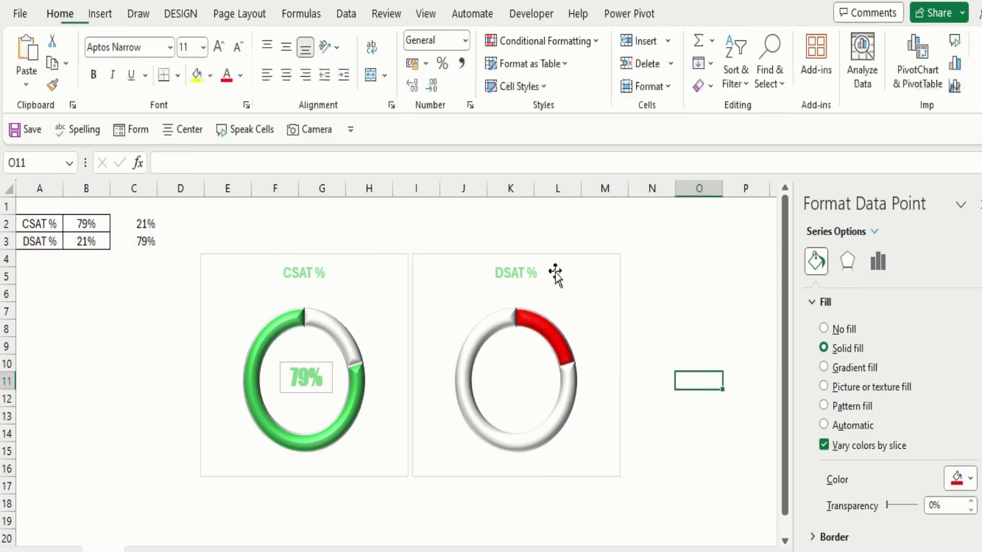
Change the DSAT % chart title's font colour to standard red.
click(511, 274)
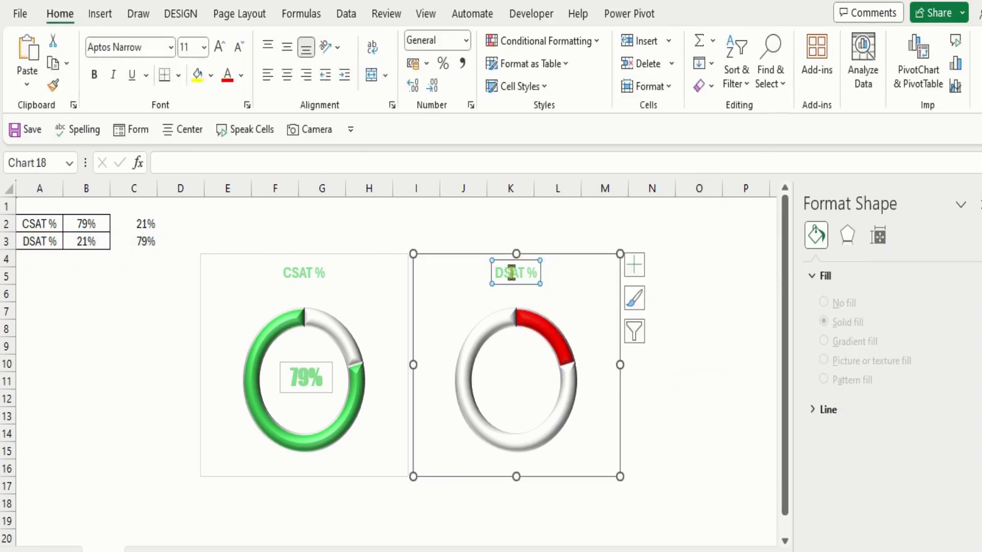
click(59, 13)
click(241, 77)
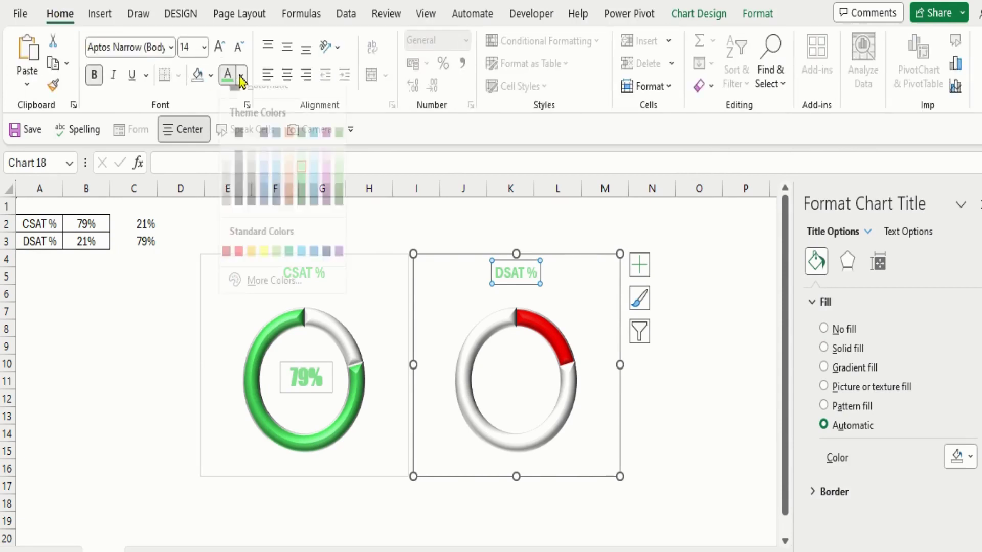
click(239, 266)
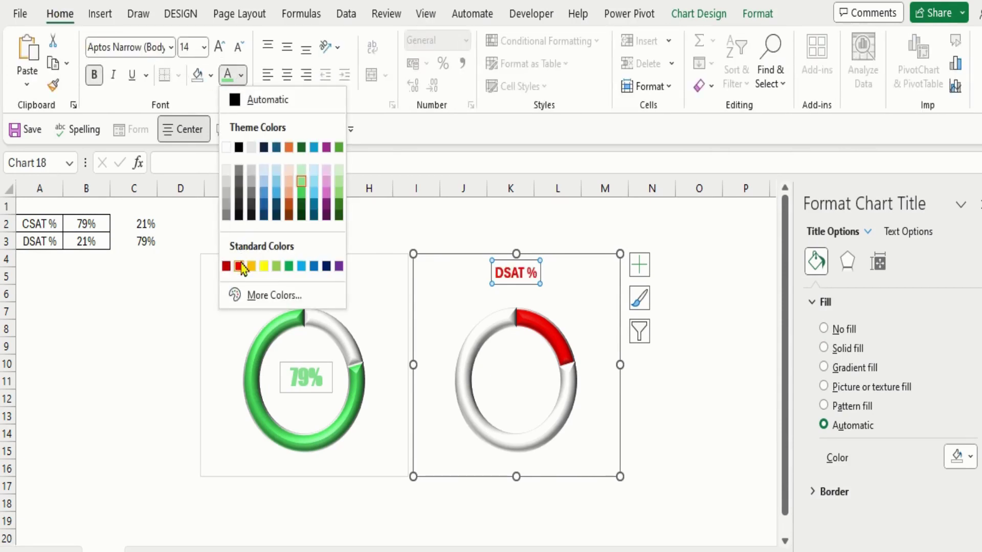
click(320, 363)
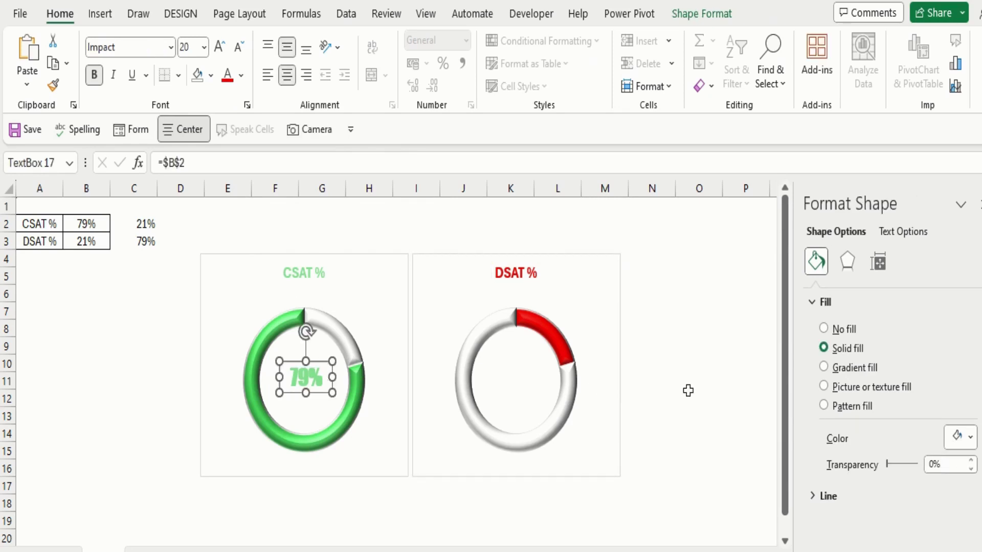
click(688, 391)
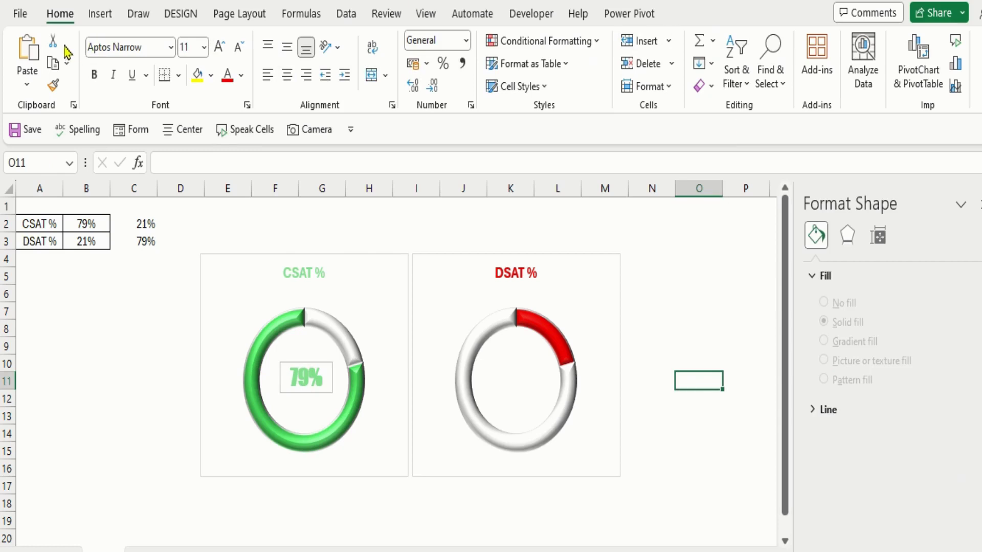
Add a text box to the right of the DSAT % chart, around O9:O11, and link its content to cell B3.
click(103, 13)
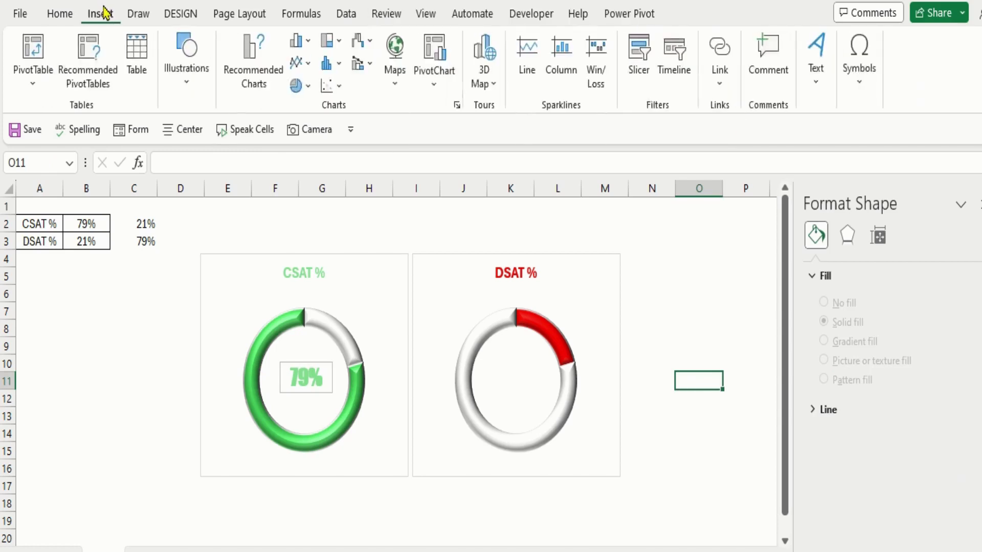
click(812, 86)
click(815, 141)
drag(673, 347, 735, 382)
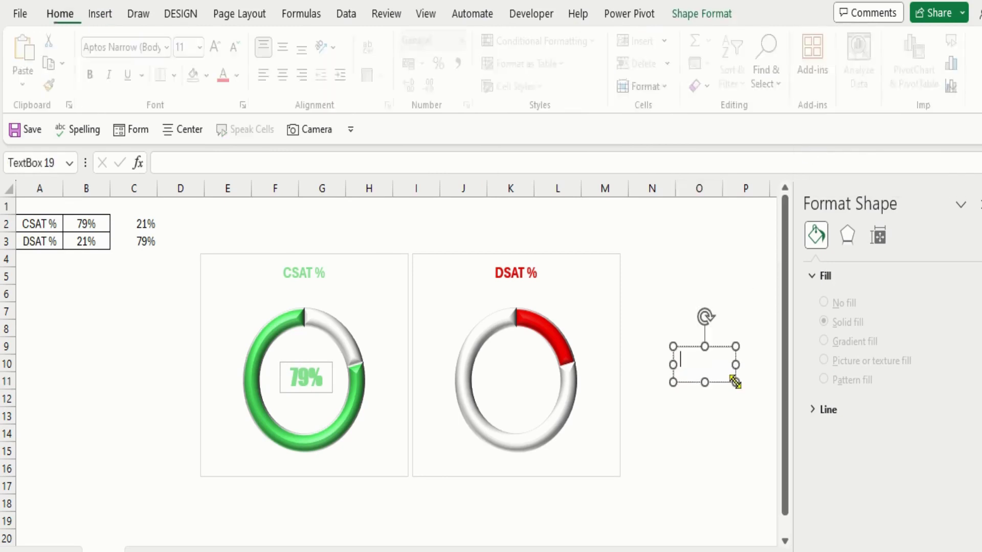
click(184, 164)
text(=)
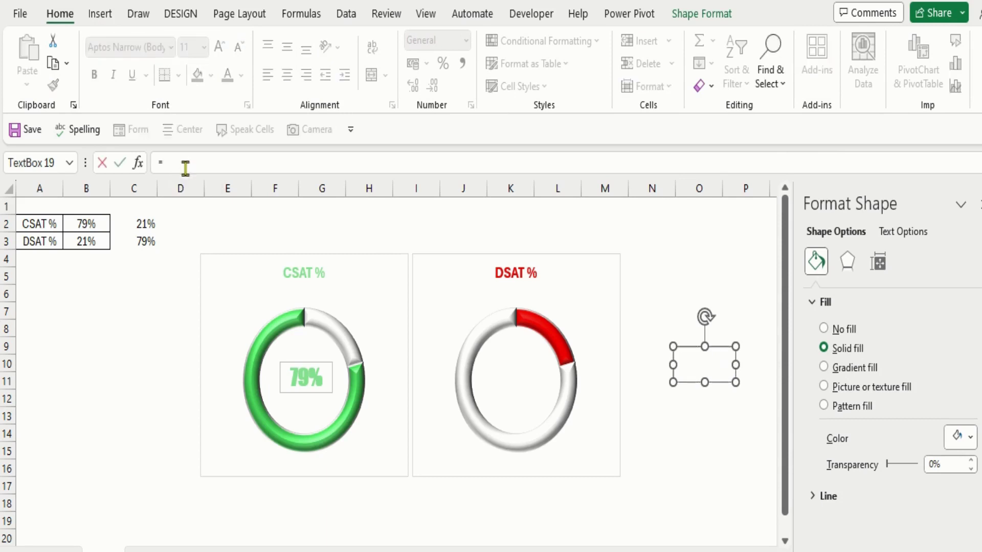
click(85, 240)
key(Return)
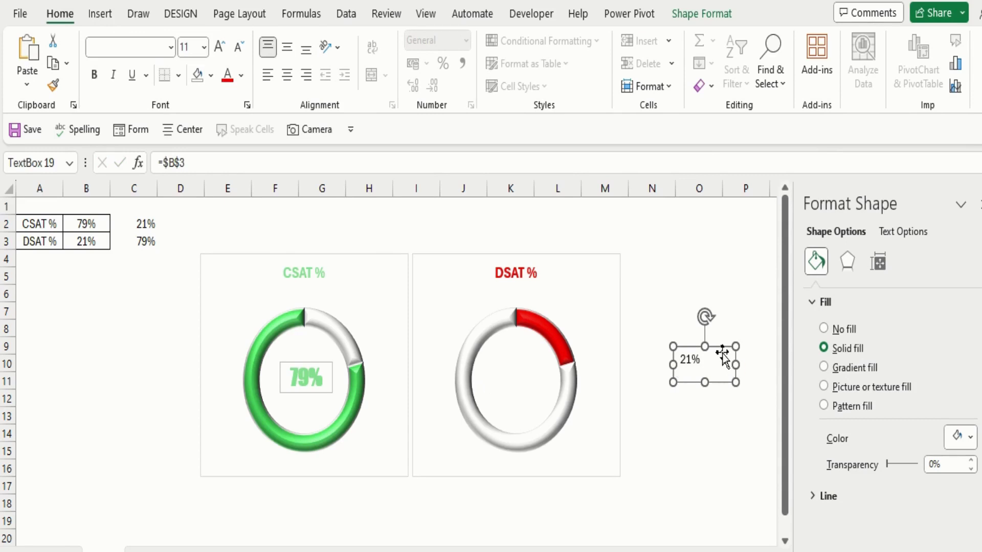
Move the linked text box inside the DSAT % doughnut and format its text as middle-aligned, bold, Impact, size 20.
drag(720, 346, 534, 362)
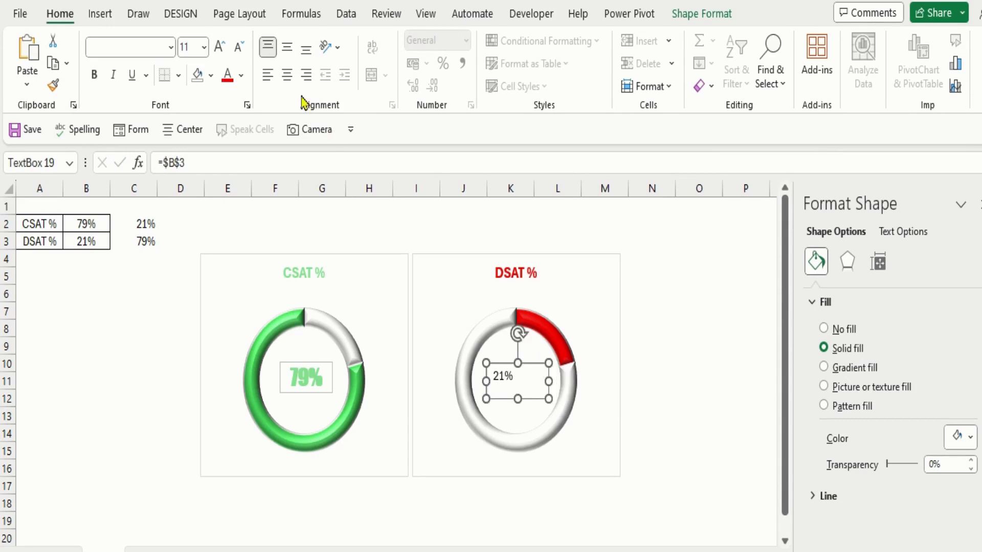
click(289, 49)
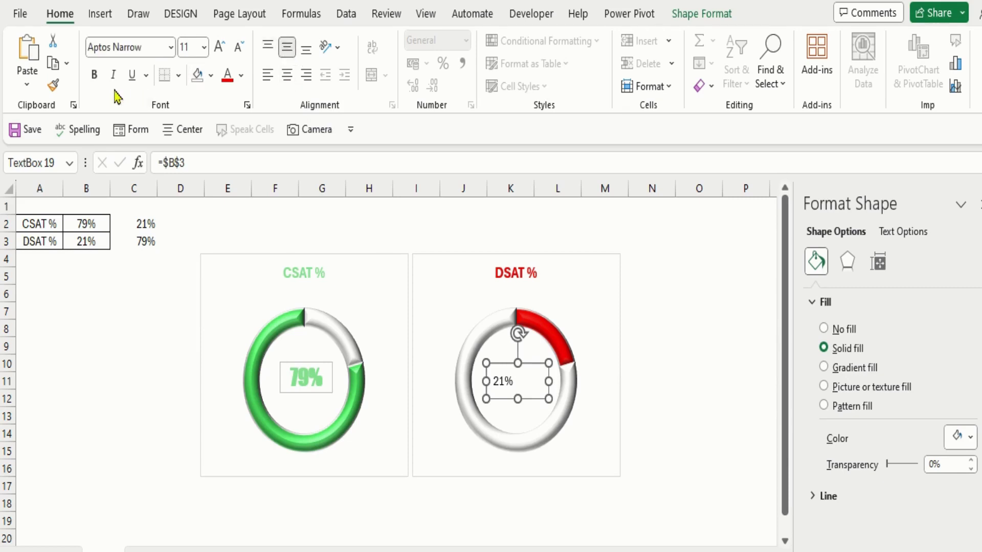
click(94, 75)
click(130, 49)
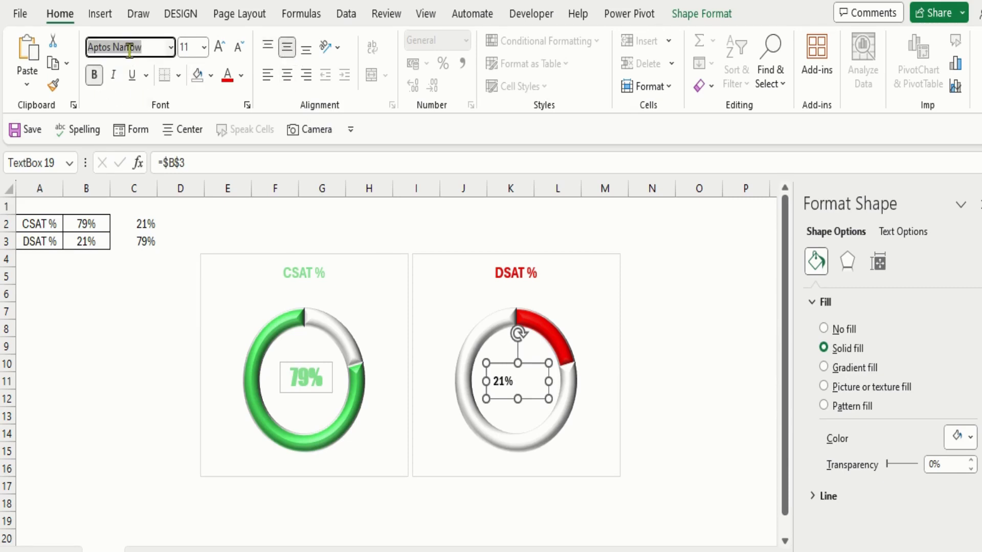
text(Impact)
key(Return)
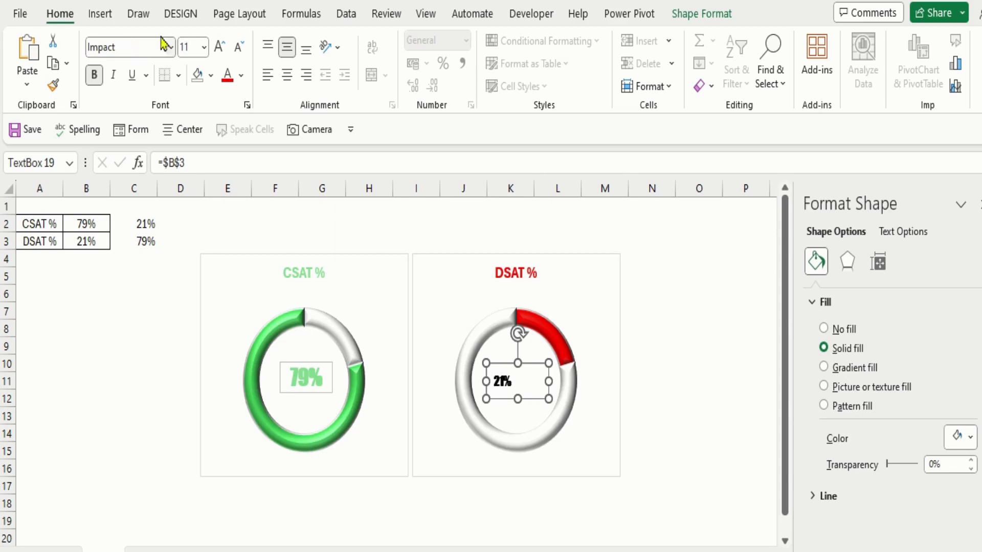
click(196, 44)
text(20)
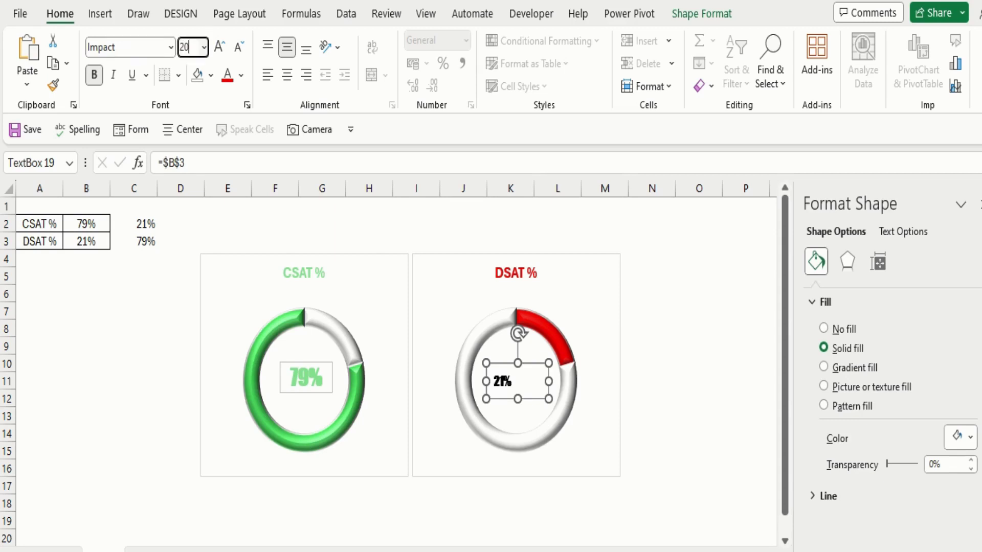
key(Return)
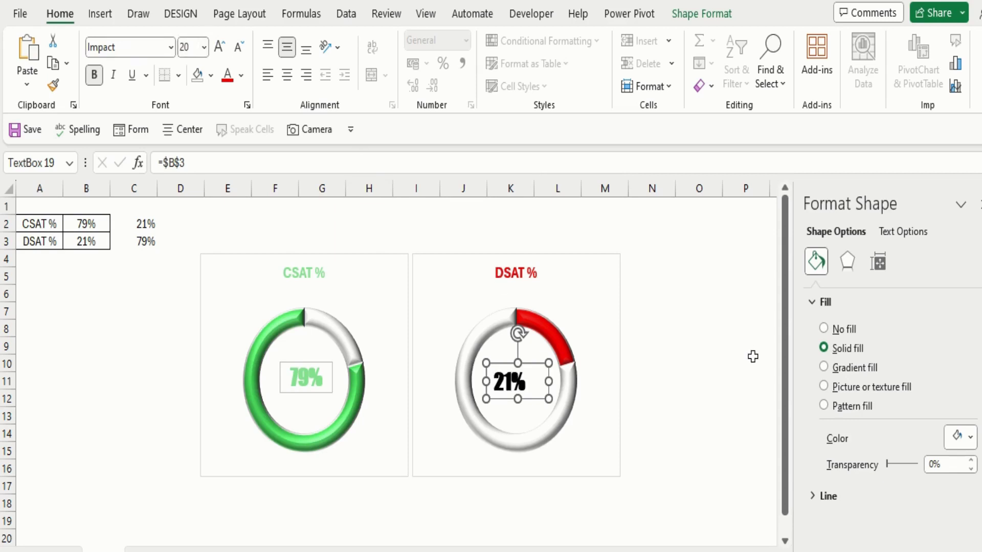
Colour the DSAT % percentage text red and centre its text box in the ring, narrowing it to about 1.83 cm.
drag(526, 362, 531, 362)
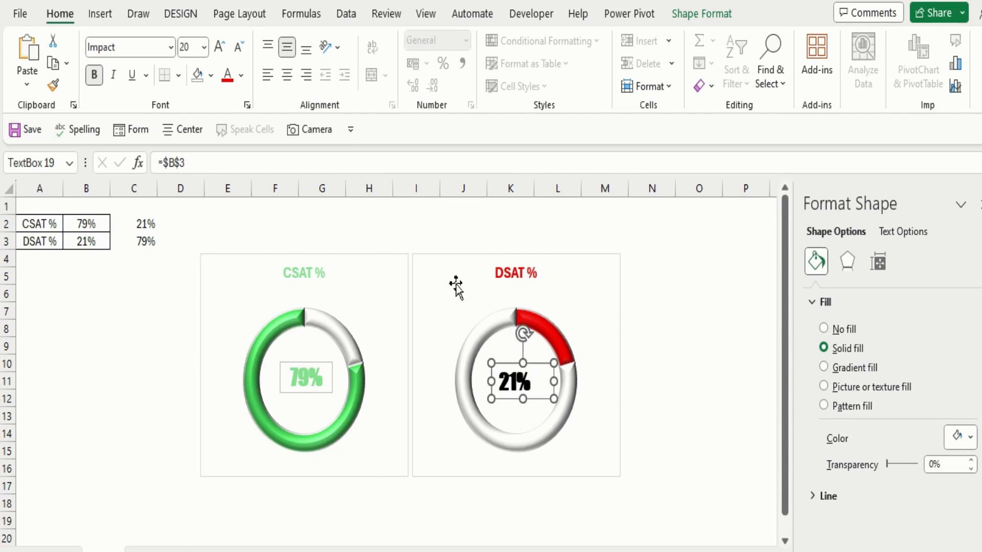
click(226, 75)
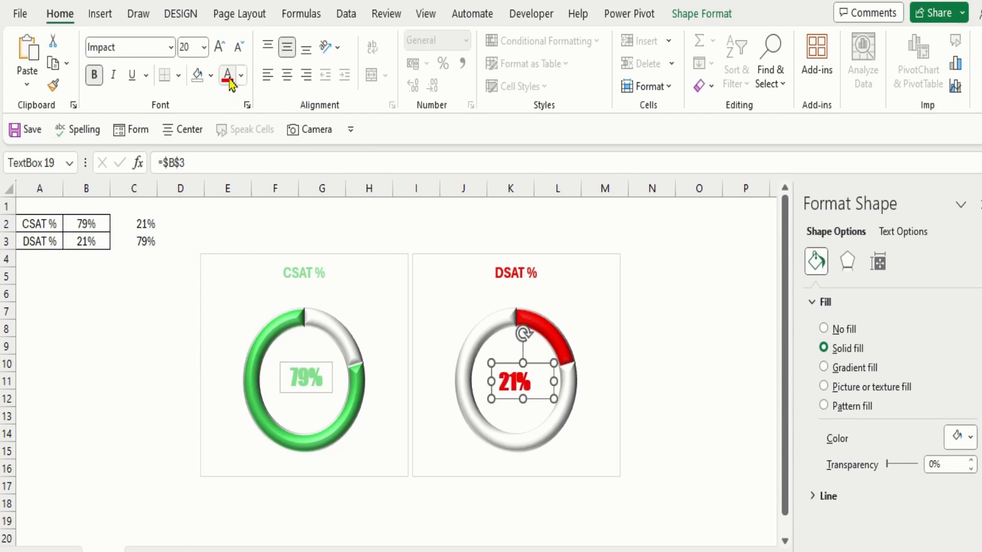
click(704, 341)
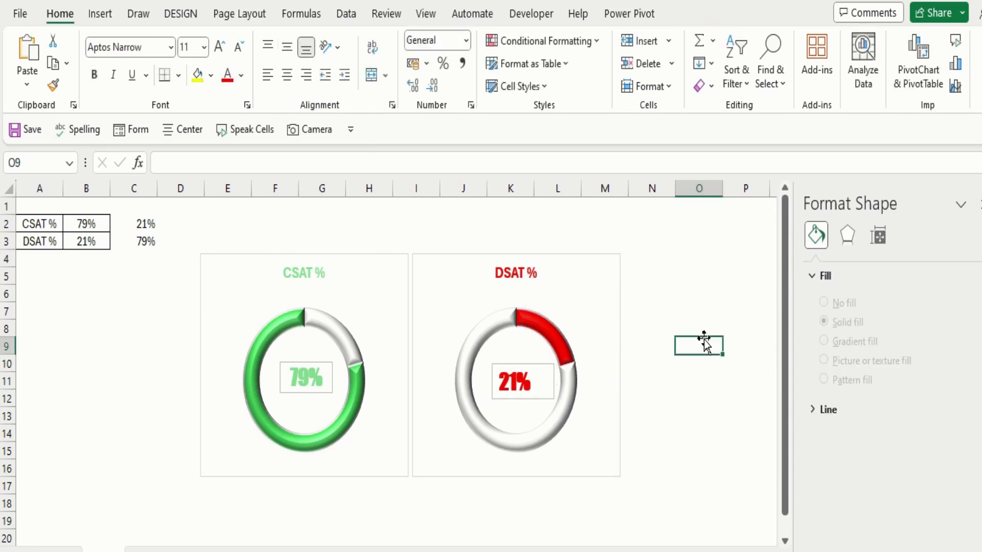
click(543, 381)
drag(551, 379, 542, 381)
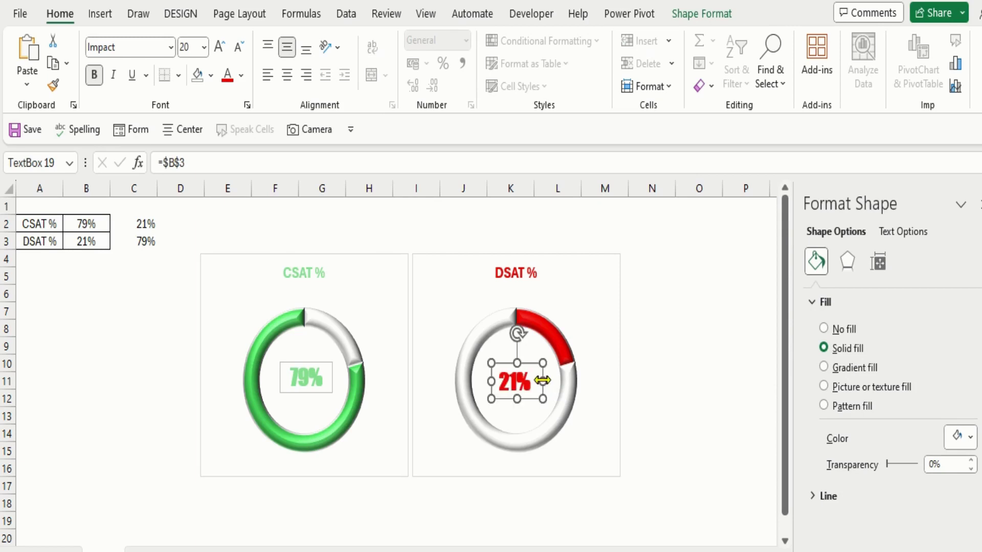
Remove the fill and outline from the percentage text box in the DSAT % doughnut.
click(705, 16)
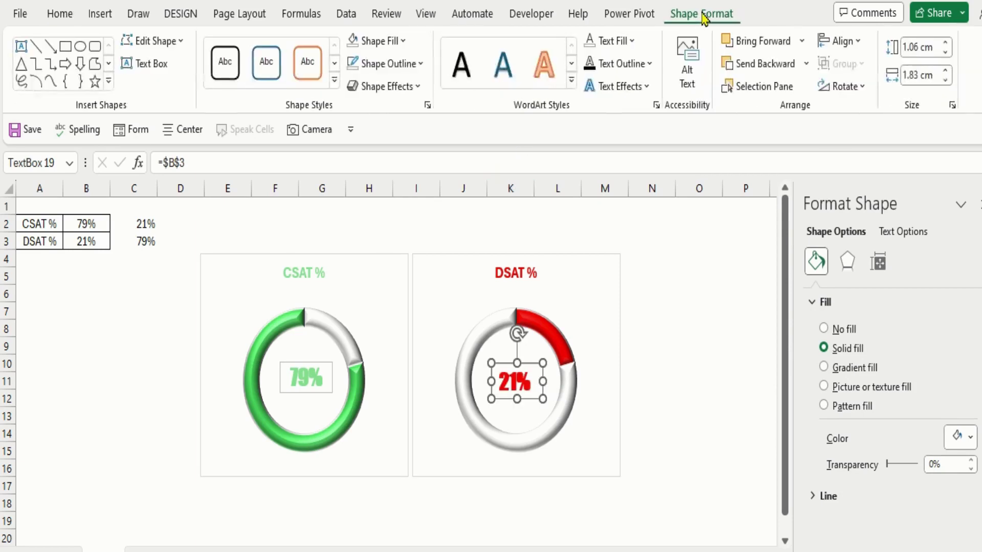
click(354, 45)
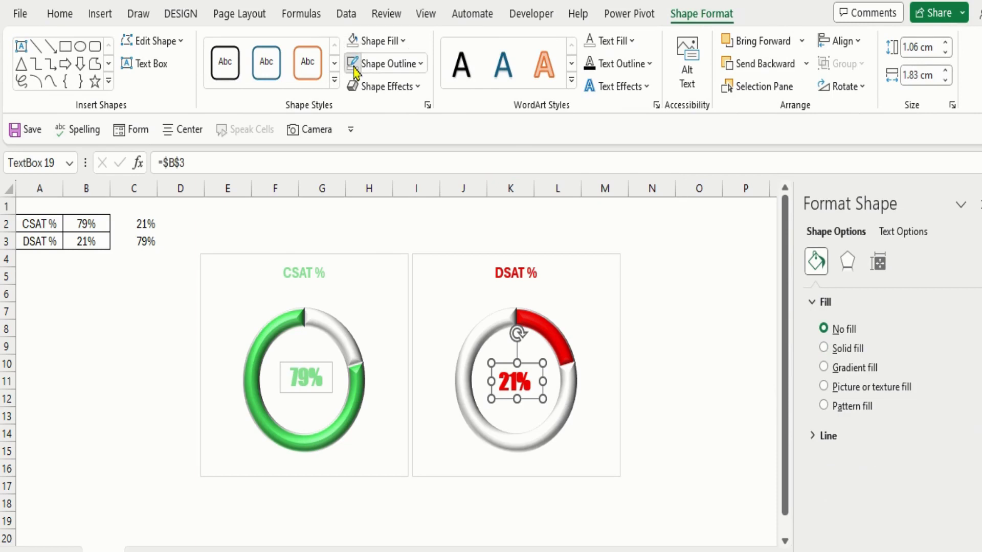
click(685, 326)
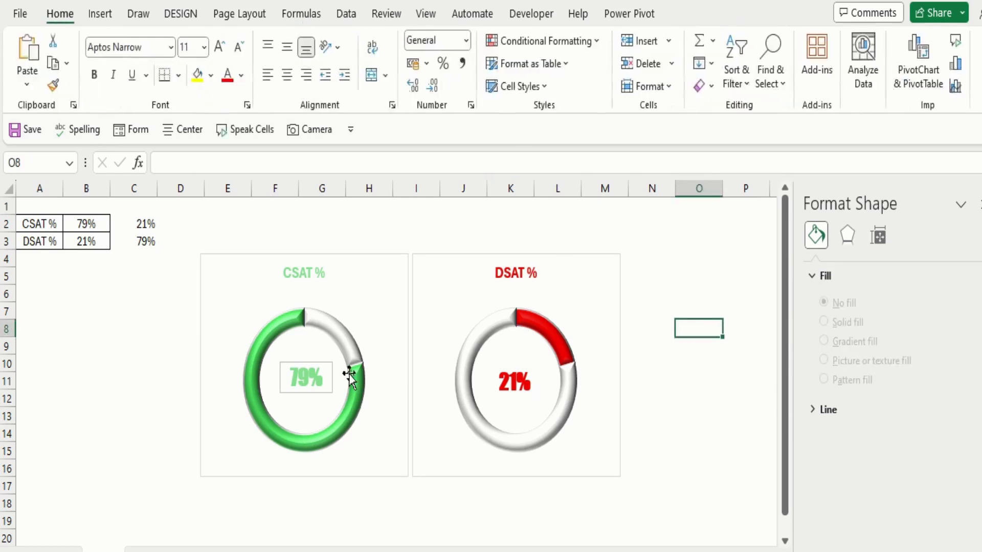
Remove the fill and outline from the percentage text box in the CSAT % doughnut.
click(310, 377)
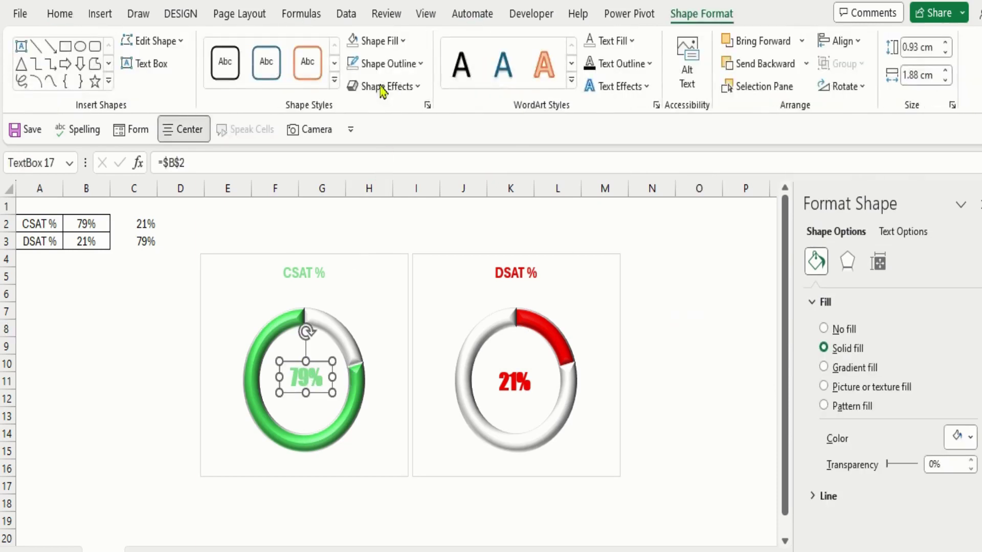
click(356, 45)
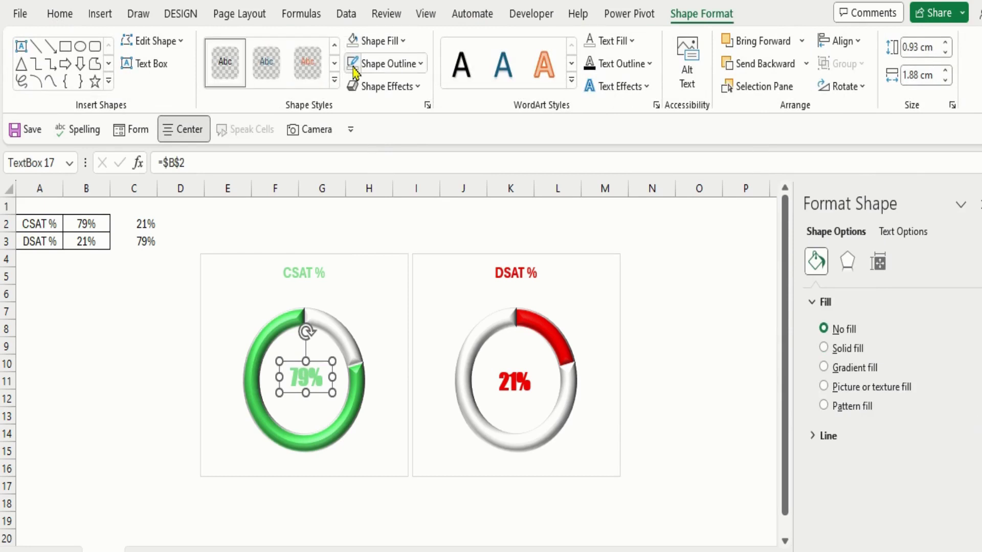
click(685, 309)
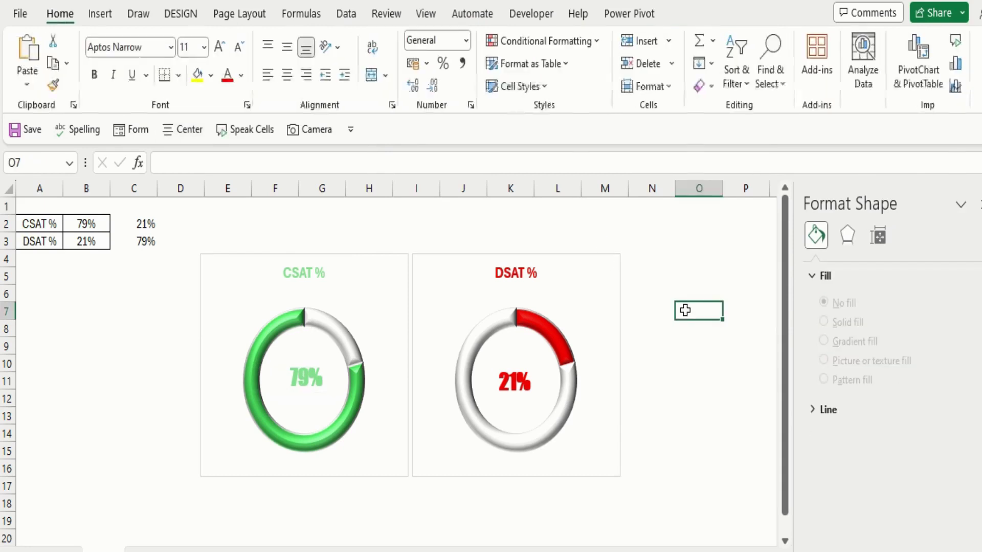
Set the DSAT % value in cell B3 to 32% to test the linked charts and text boxes.
click(83, 243)
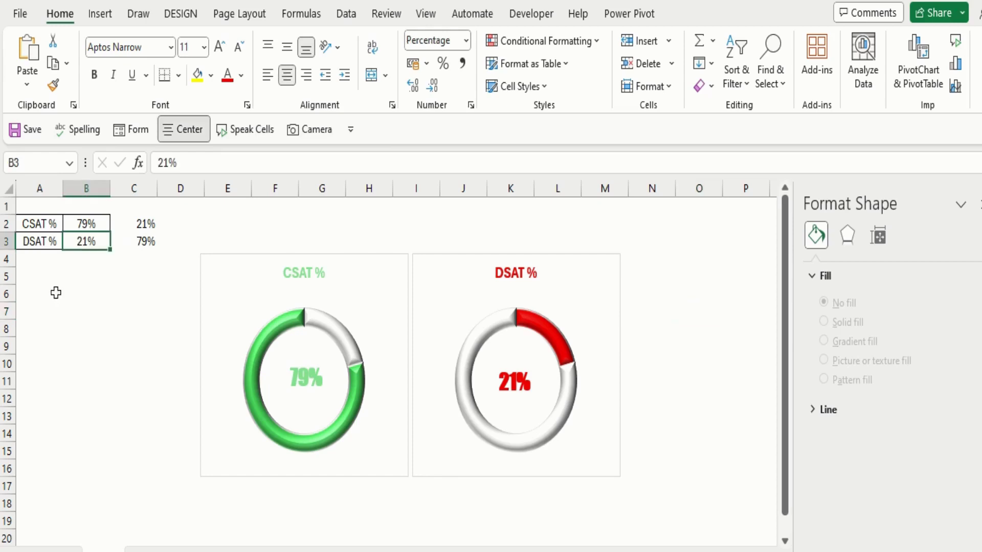
text(32)
key(Return)
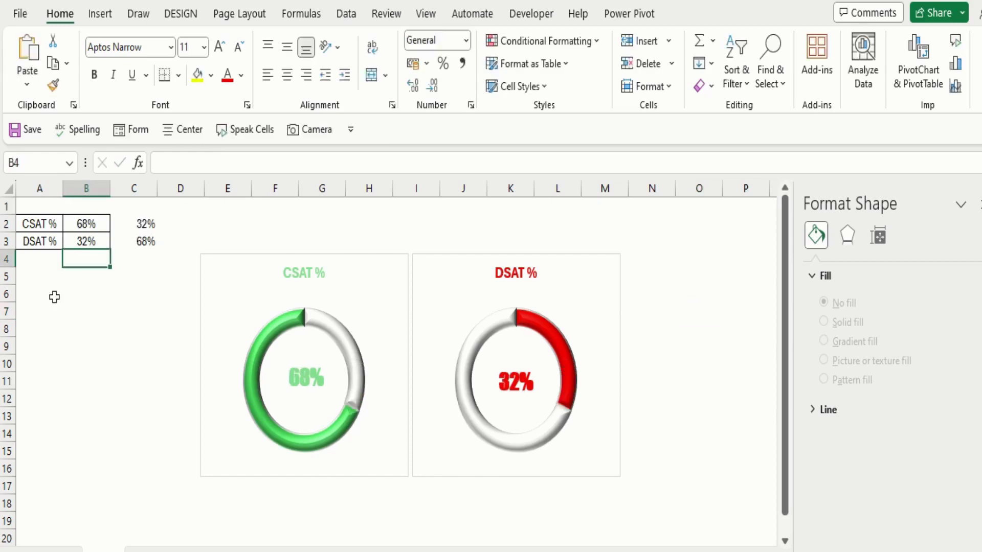